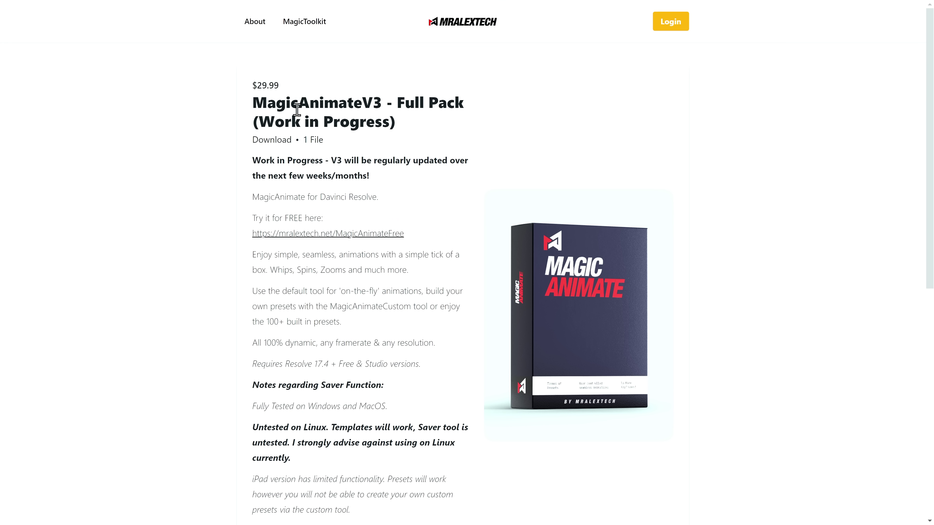
- Review the price and description on the MagicAnimateV3 Full Pack product page
left_click_drag(254, 85, 286, 90)
left_click(349, 92)
scroll(317, 125, "down", 4)
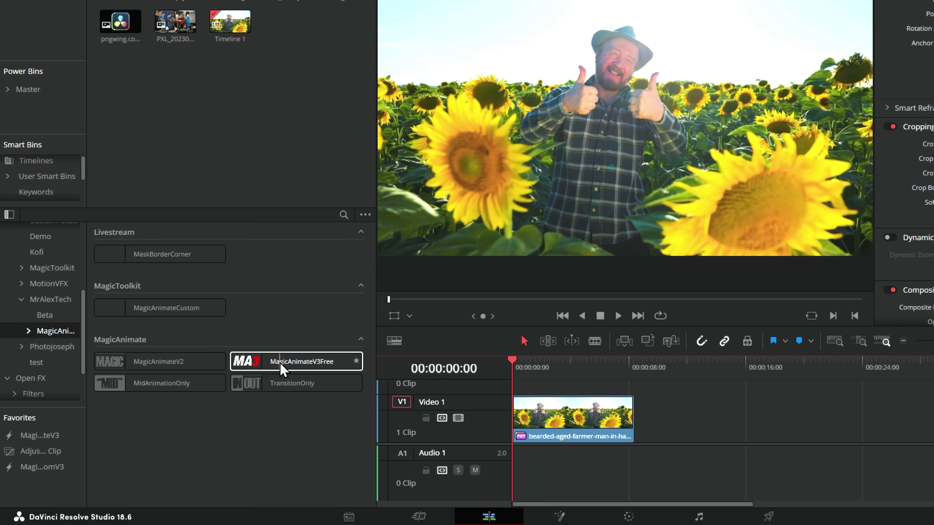
- Browse the MagicAnimate, Creator Tools and Presets folders inside the MagicToolkit effects
scroll(52, 296, "down", 2)
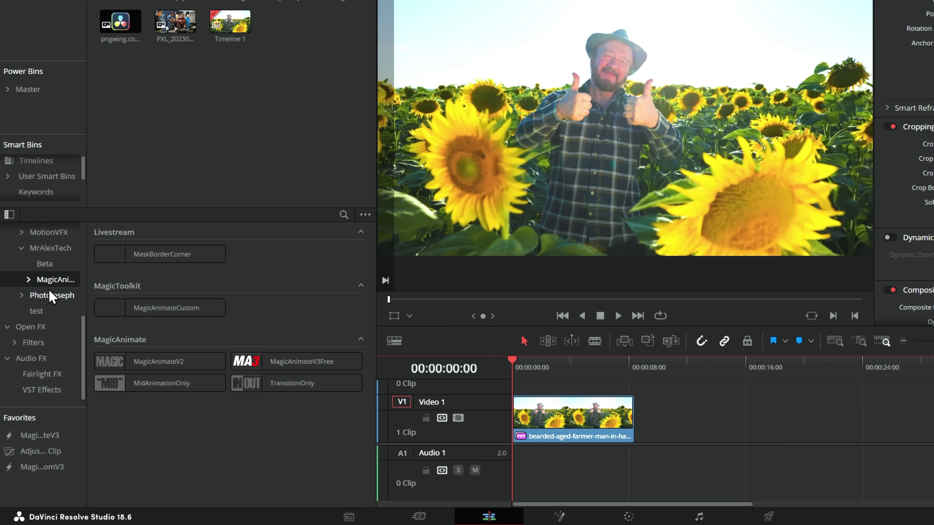
scroll(50, 291, "up", 3)
left_click(56, 274)
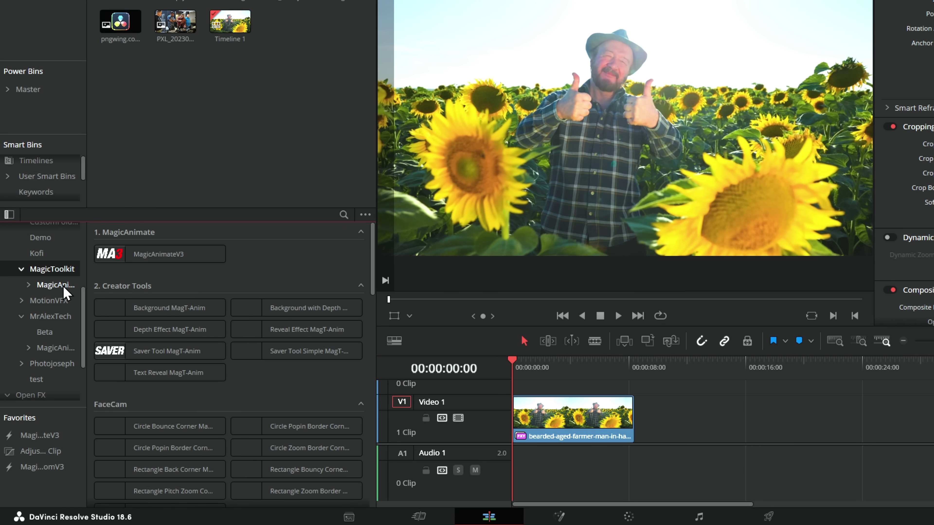
left_click(26, 284)
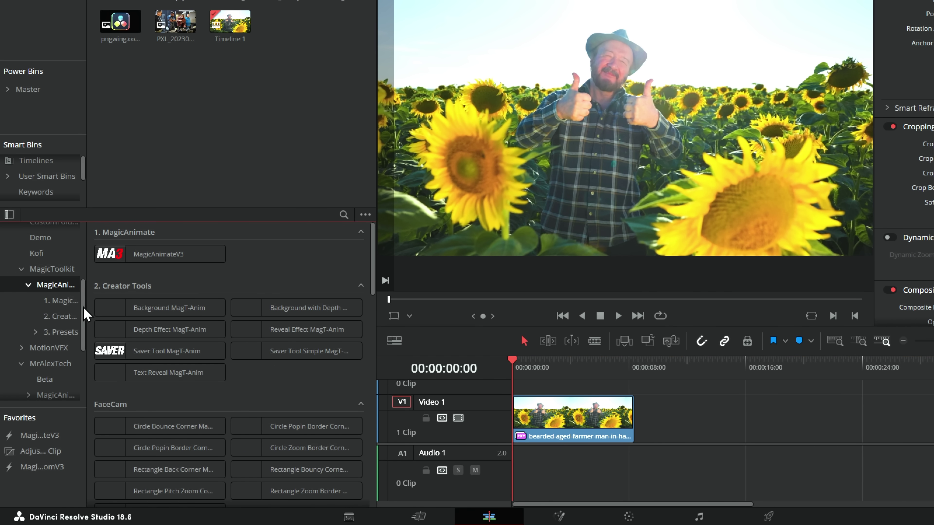
left_click_drag(85, 307, 123, 307)
left_click(77, 301)
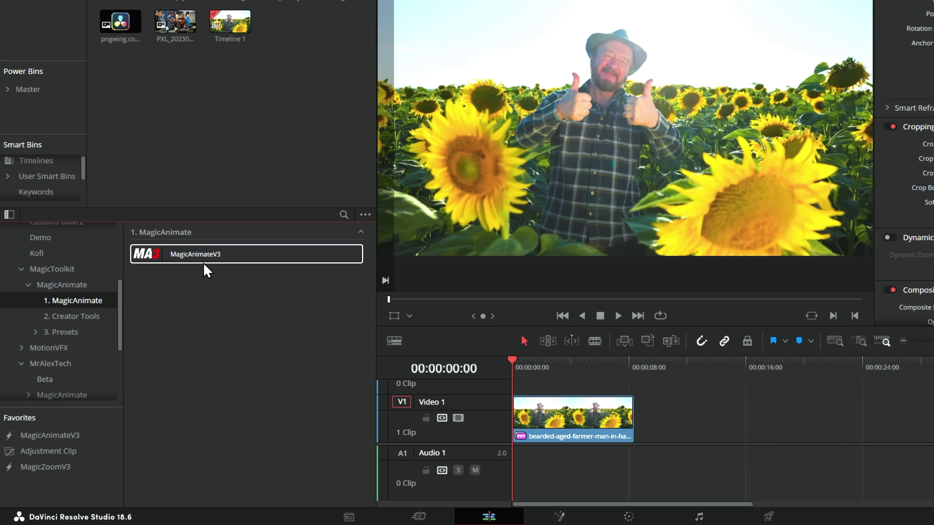
left_click(87, 318)
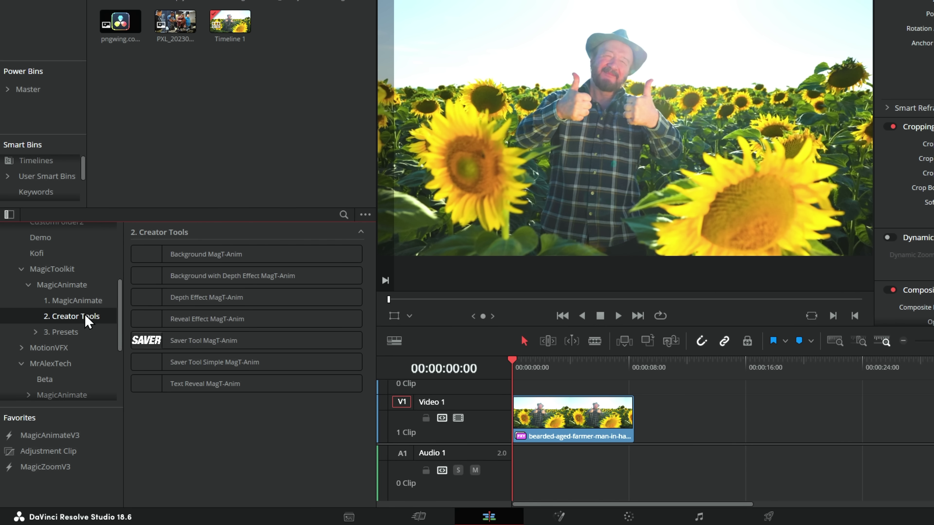
left_click(74, 334)
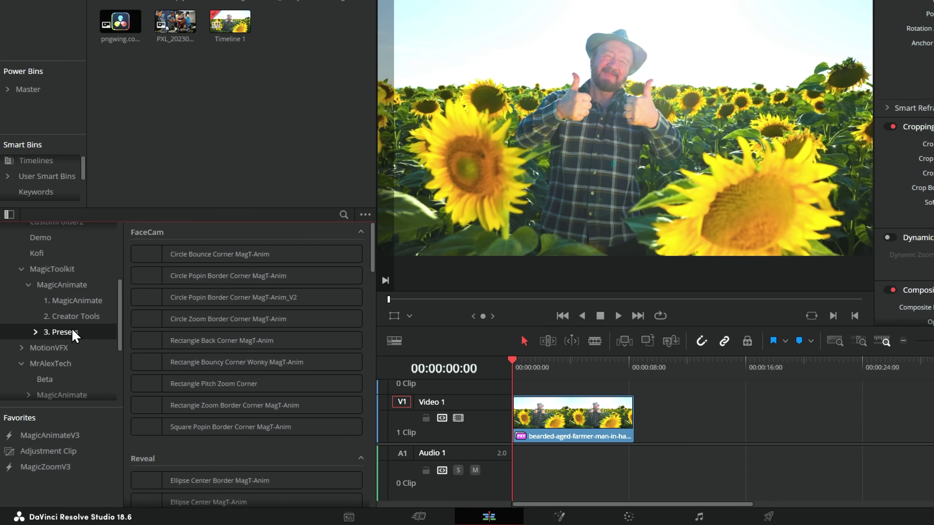
- Apply the MagicAnimateV3Free effect from the MrAlexTech MagicAnimate folder to the sunflower clip on Video 1
scroll(62, 349, "down", 3)
left_click(62, 343)
left_click_drag(146, 382, 594, 436)
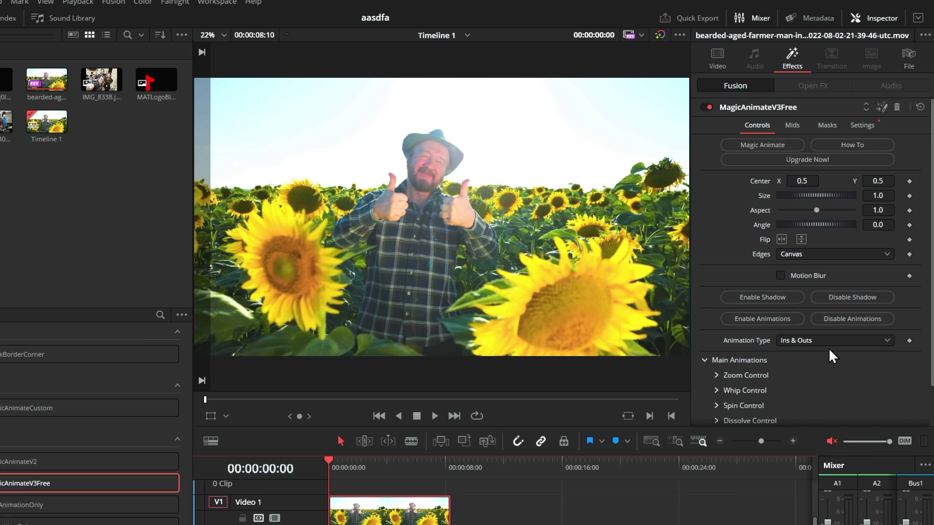
- Disable the animations in the MagicAnimateV3Free effect and enable them again
left_click_drag(802, 181, 770, 200)
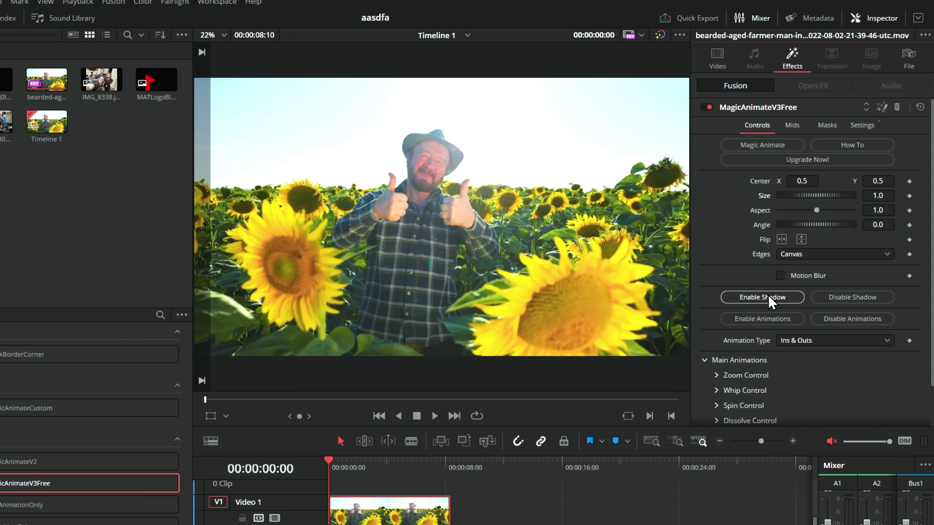
left_click(838, 320)
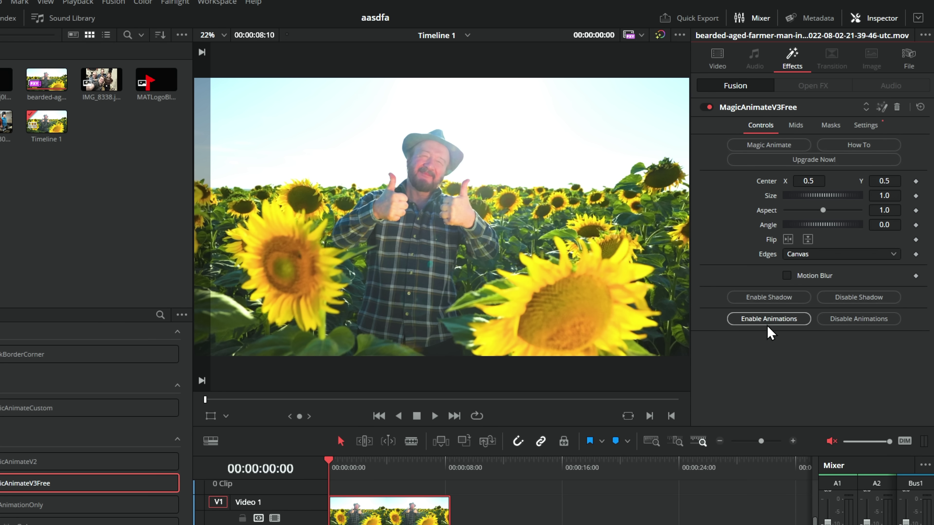
left_click(769, 319)
- Examine the Animation Type options and choose Ins & Outs
scroll(744, 329, "down", 1)
left_click(806, 306)
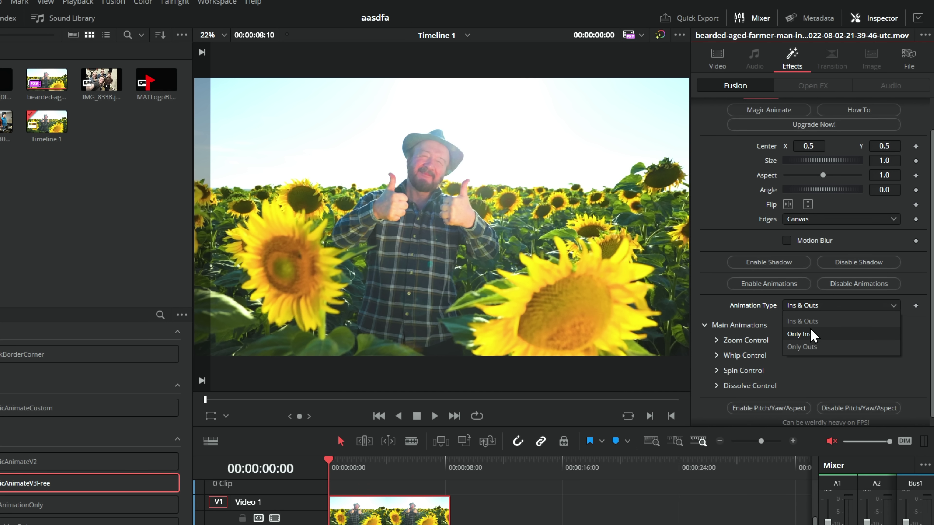
left_click(810, 322)
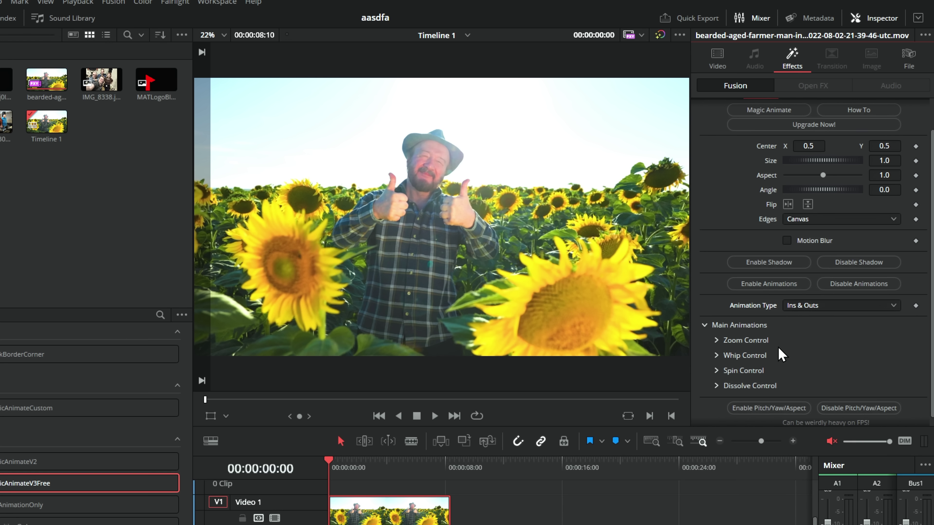
left_click(818, 307)
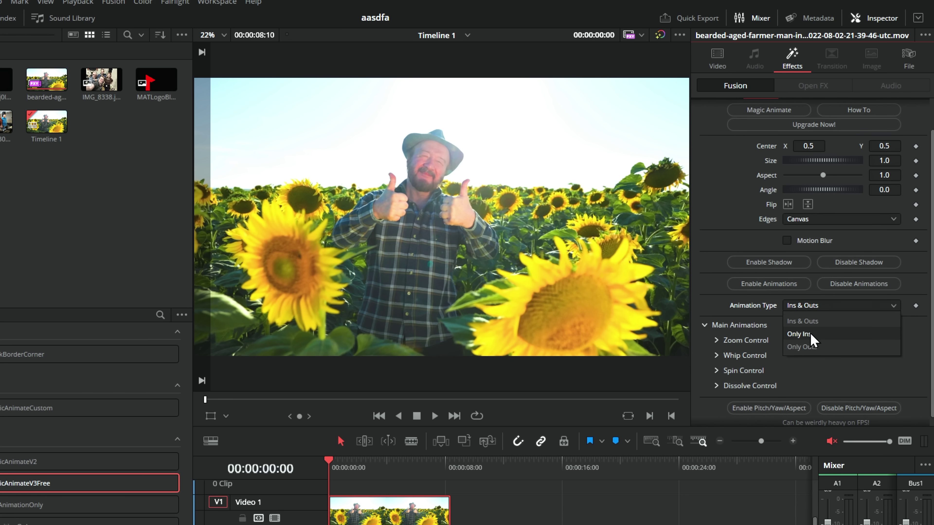
left_click(812, 322)
- Enable Zoom In and Zoom Out under the effect's Zoom Control and check the animation at the clip's start and end
scroll(803, 338, "down", 1)
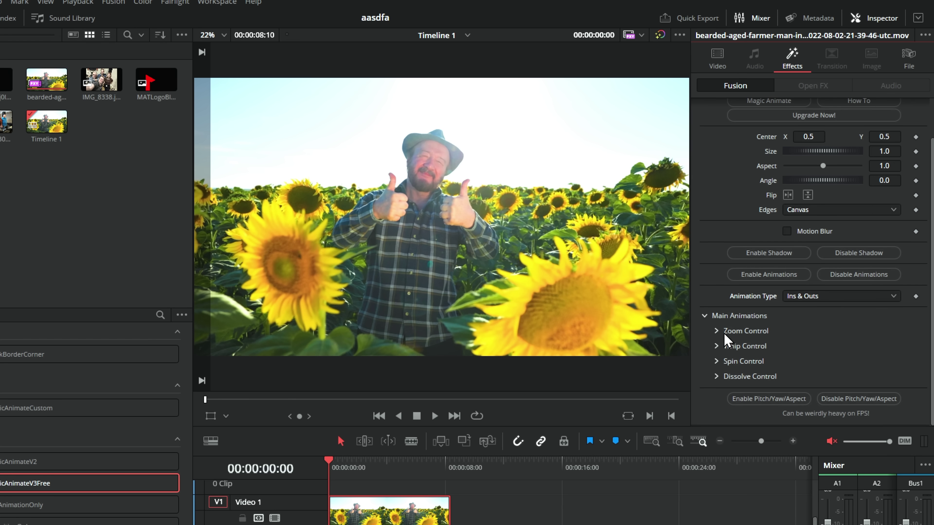
left_click(717, 331)
scroll(719, 333, "down", 5)
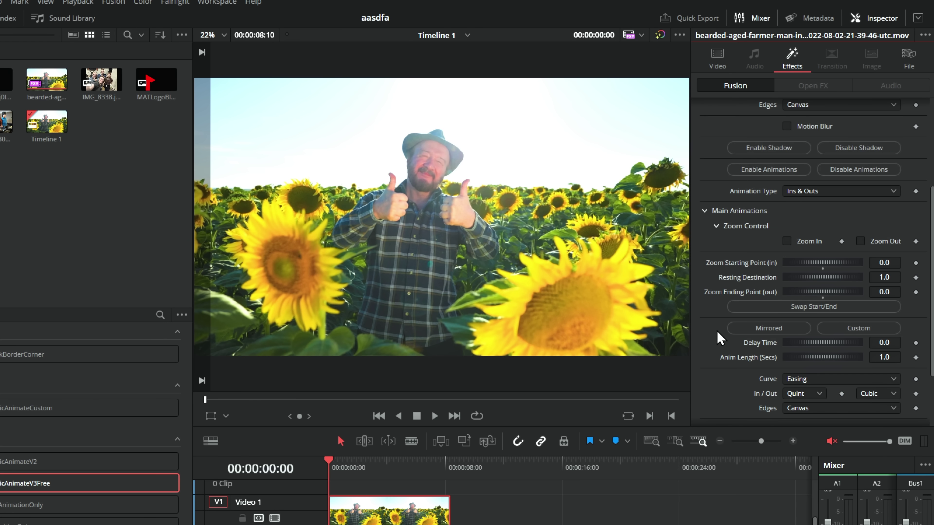
left_click(804, 242)
key("space")
left_click(436, 468)
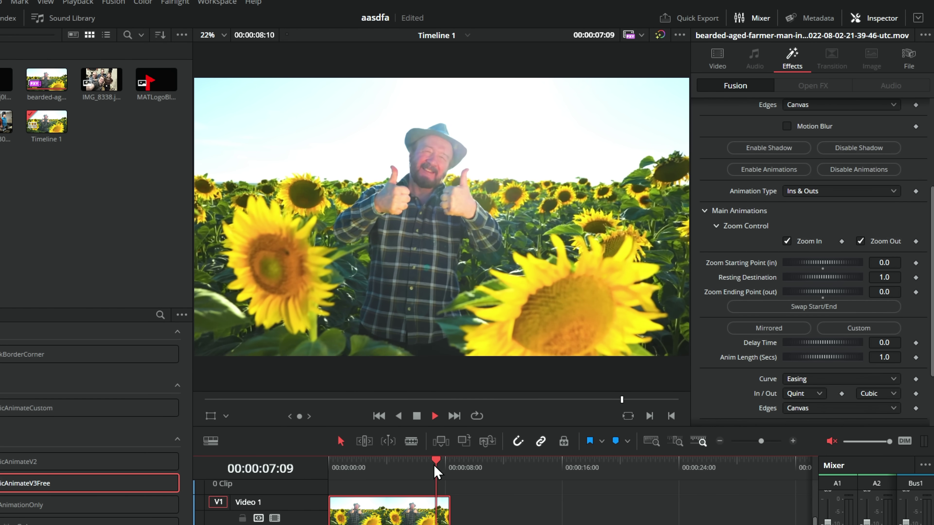
left_click(440, 468)
- Try splitting the Video 1 clip near its middle and play the zoom animation across the cut
left_click(386, 463)
key("space")
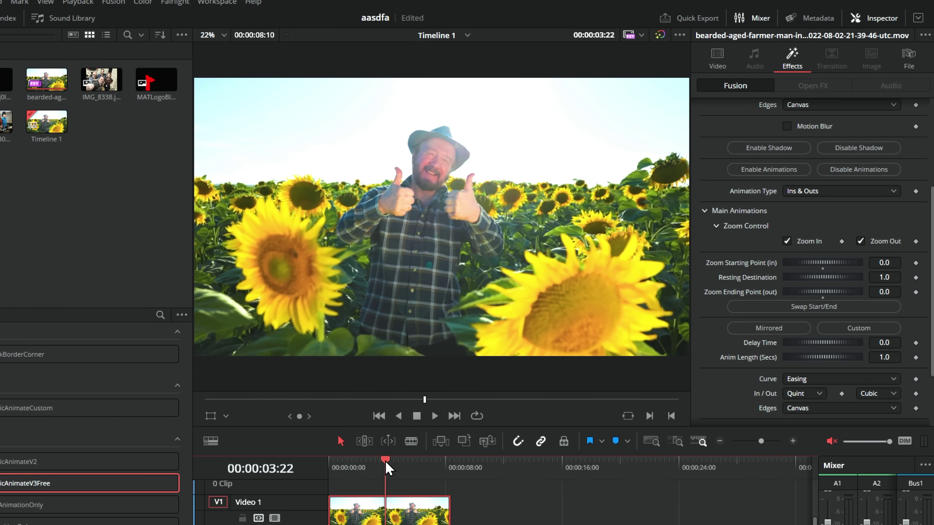
key("ctrl+b")
key("Home")
key("space")
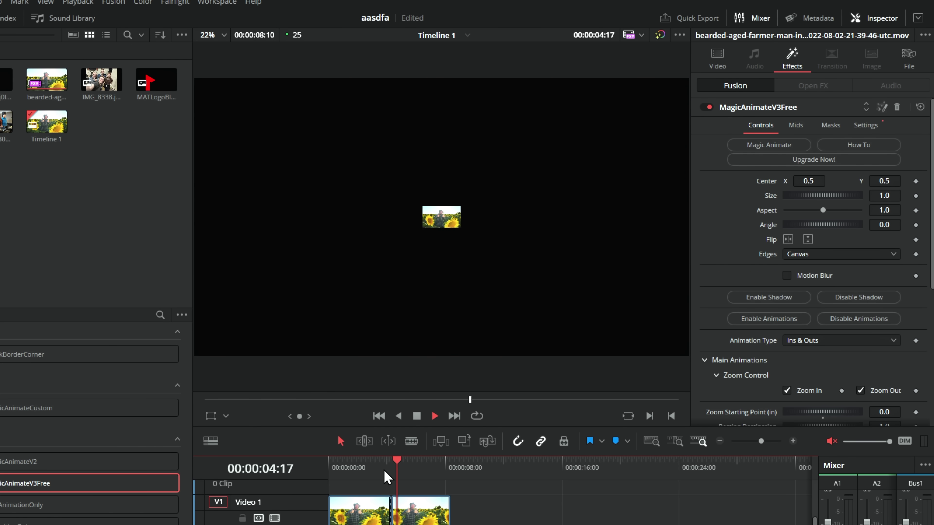
key("space")
left_click(370, 470)
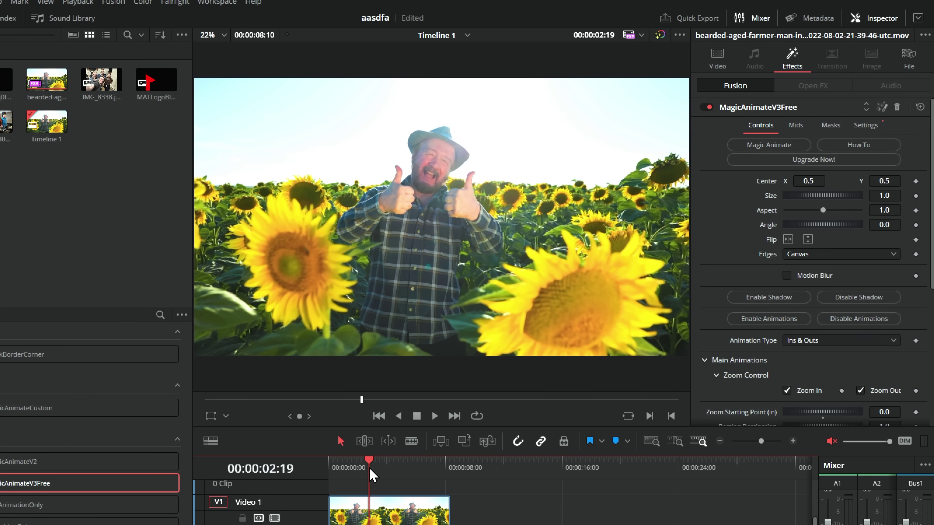
- Set the clip's Zoom Starting Point (in) to 0.594, Resting Destination to 0.841 and Zoom Ending Point (out) to 0.058
left_click(393, 512)
scroll(859, 252, "down", 4)
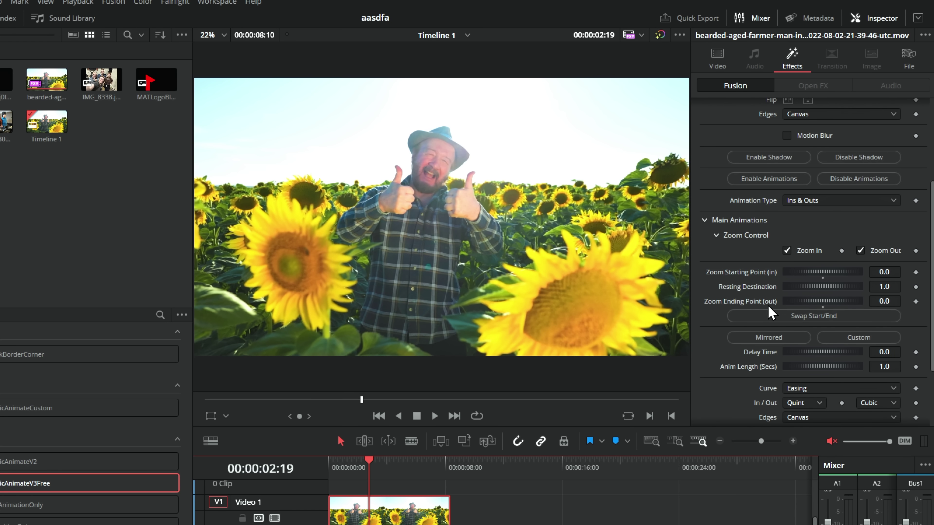
left_click_drag(366, 473, 332, 475)
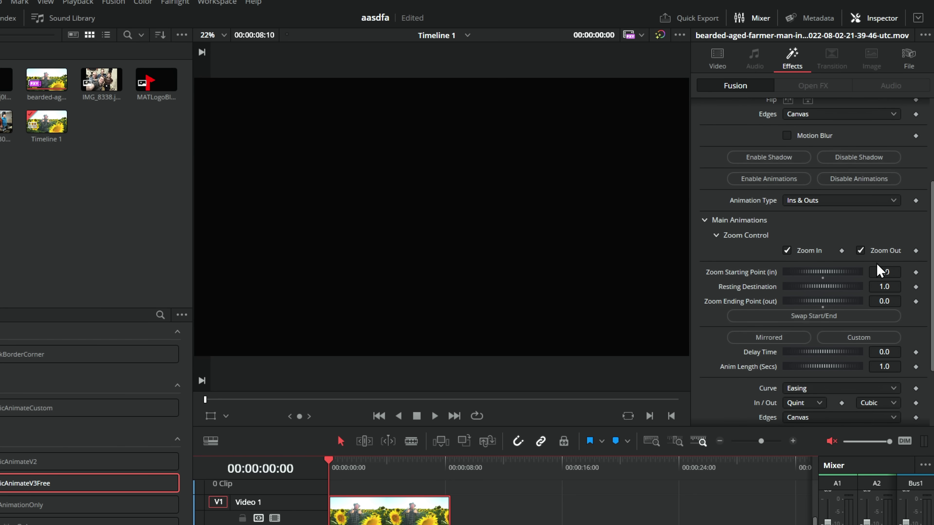
left_click_drag(813, 277, 830, 292)
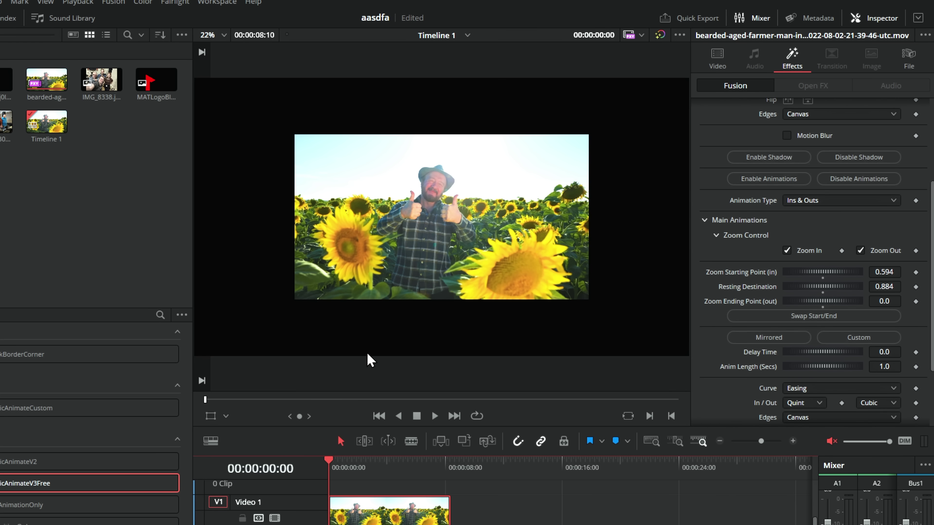
key("space")
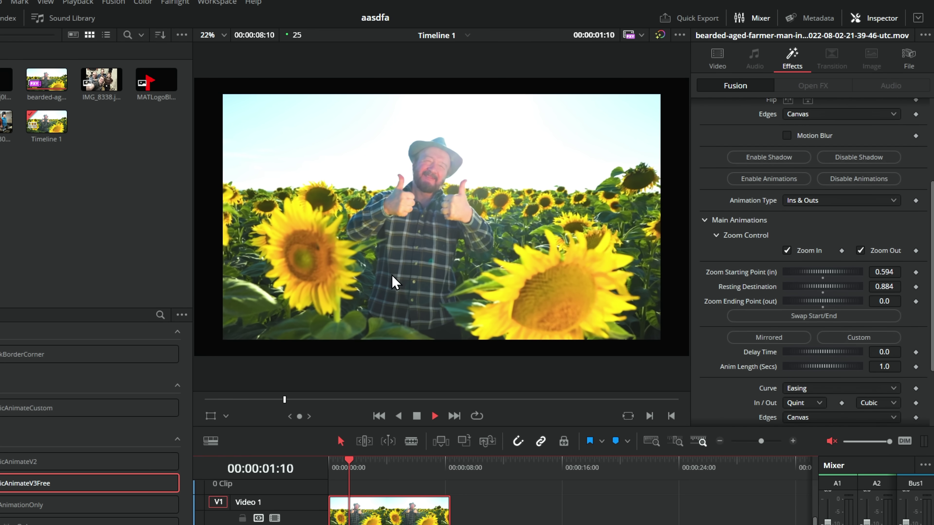
key("space")
left_click_drag(823, 290, 805, 306)
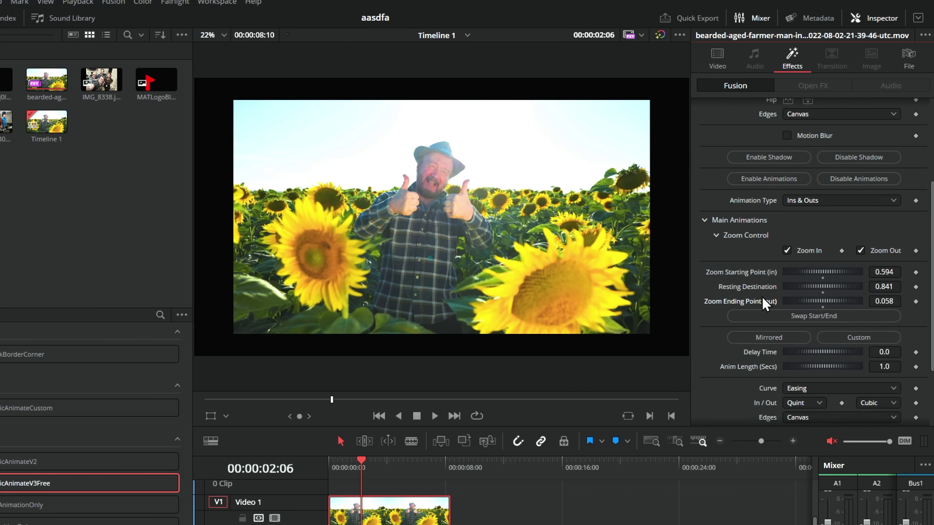
- Set the zoom animation's Delay Time to 0.957 and play the clip from its start
scroll(771, 291, "down", 2)
key("Home")
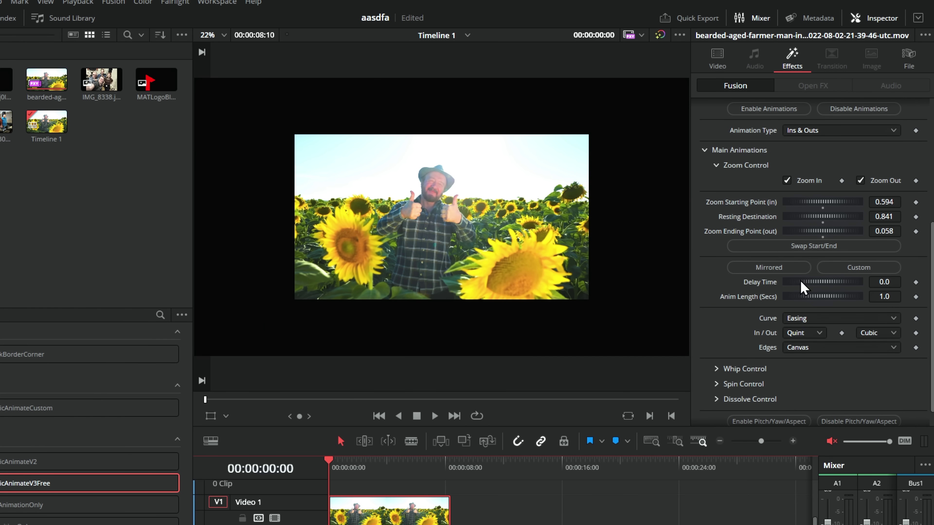
left_click_drag(795, 283, 860, 288)
left_click(333, 469)
key("space")
key("space")
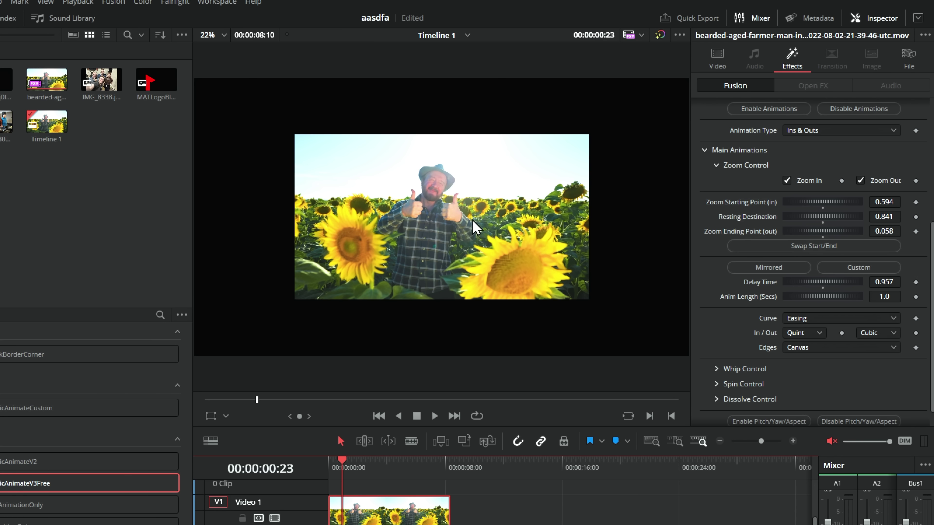
key("space")
- Shorten the zoom's Anim Length to 0.42 seconds and play the clip from its start
left_click_drag(407, 466, 340, 476)
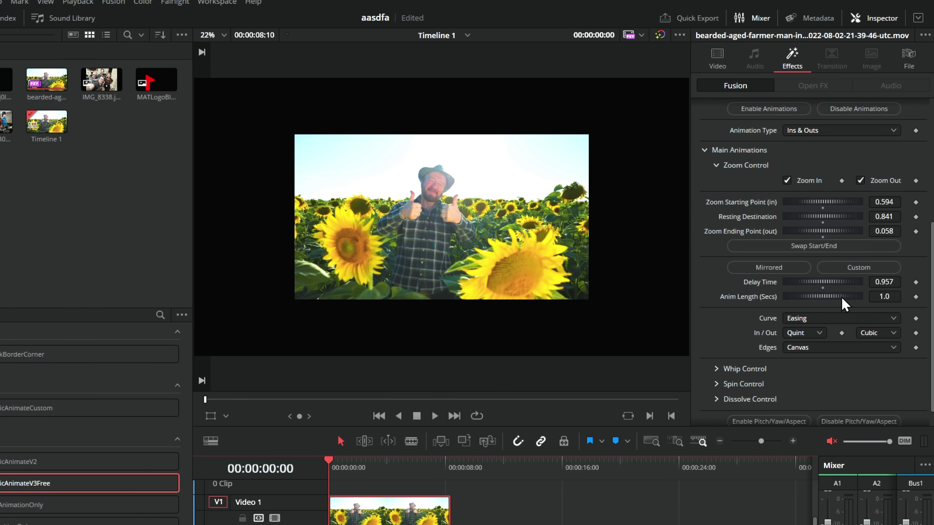
left_click_drag(852, 299, 842, 299)
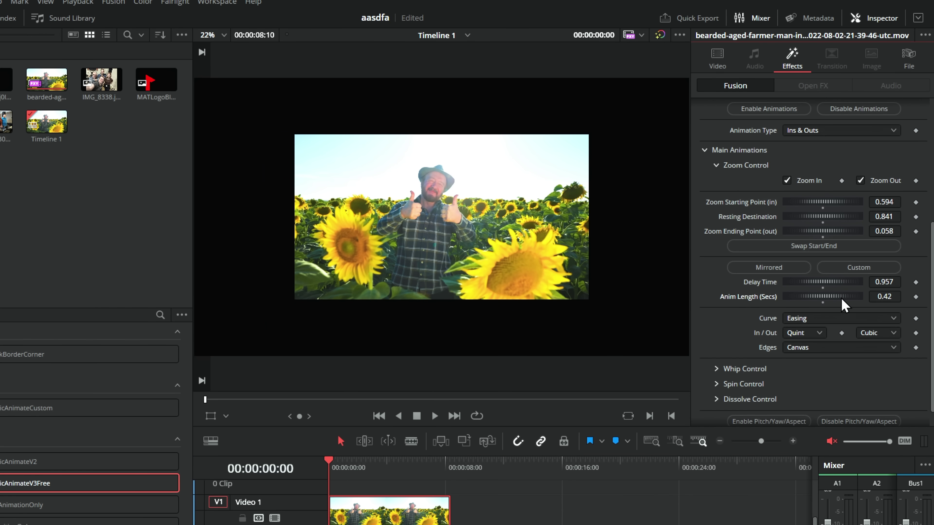
key("space")
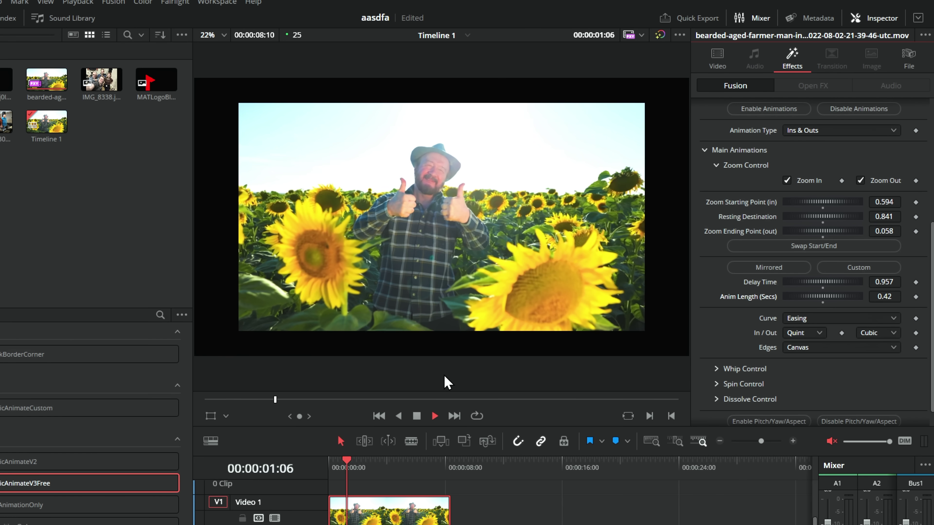
key("space")
- Reset the zoom's Anim Length to 1.0 and its Delay Time to 0.0
double_click(770, 298)
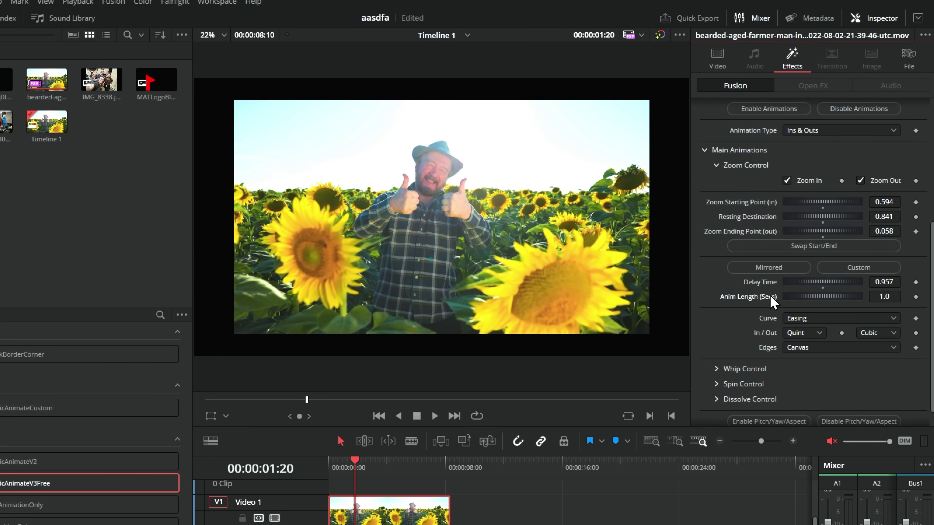
double_click(769, 283)
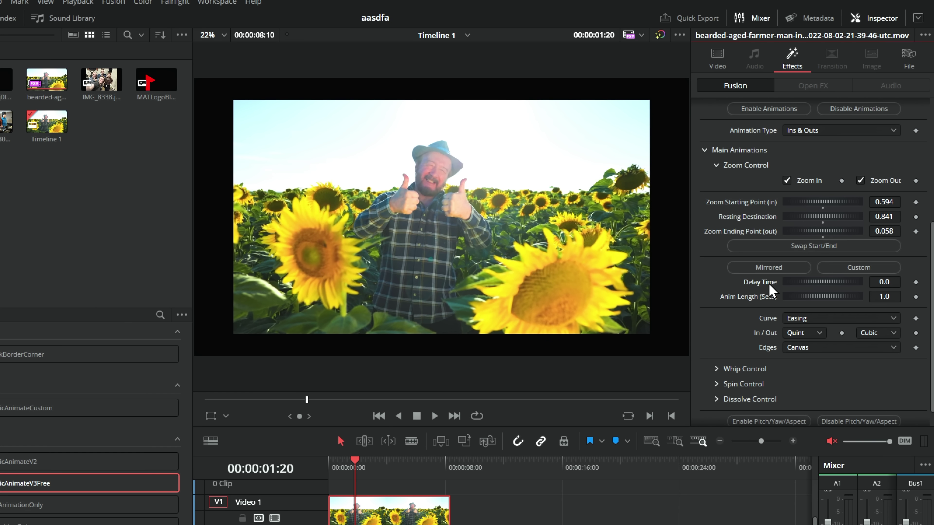
- Switch the zoom timing to Custom with Zoom In at 1.956 and Zoom Out at 5.067, and return the playhead to the start
left_click(859, 267)
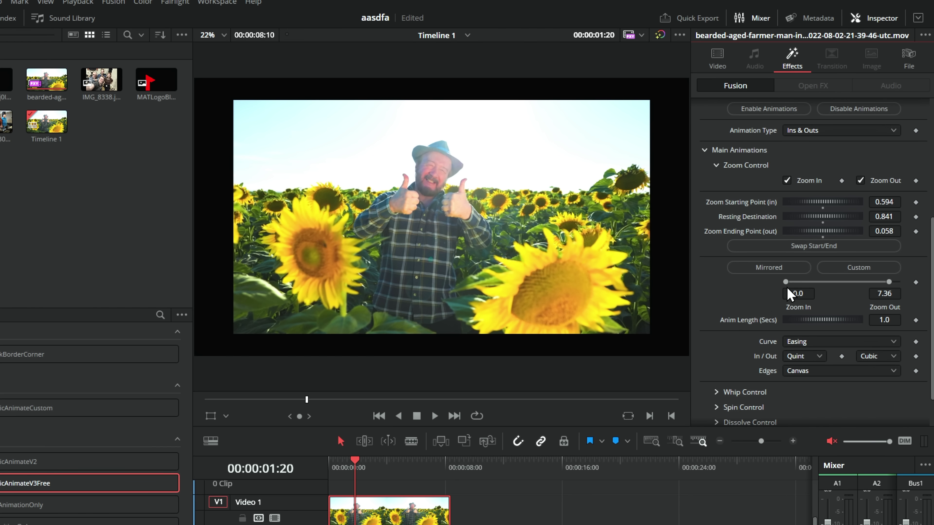
left_click_drag(794, 285, 811, 283)
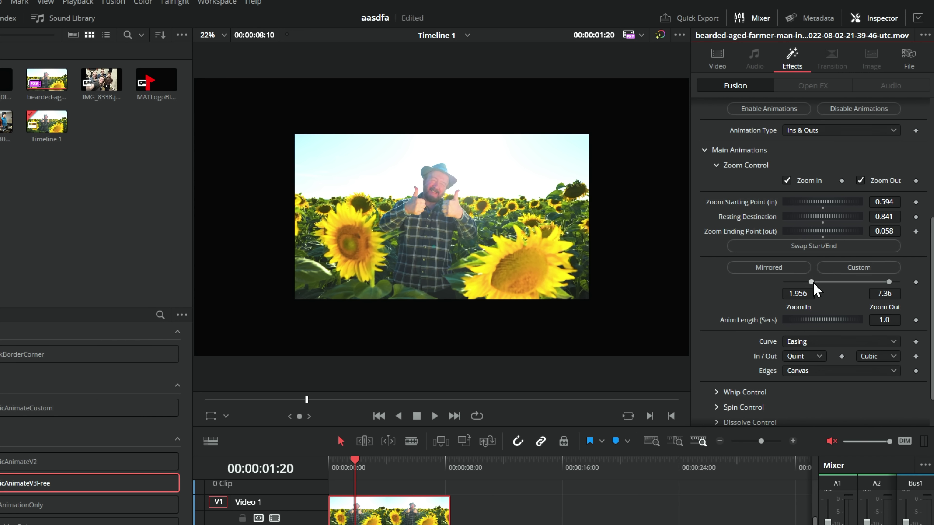
left_click_drag(889, 282, 858, 282)
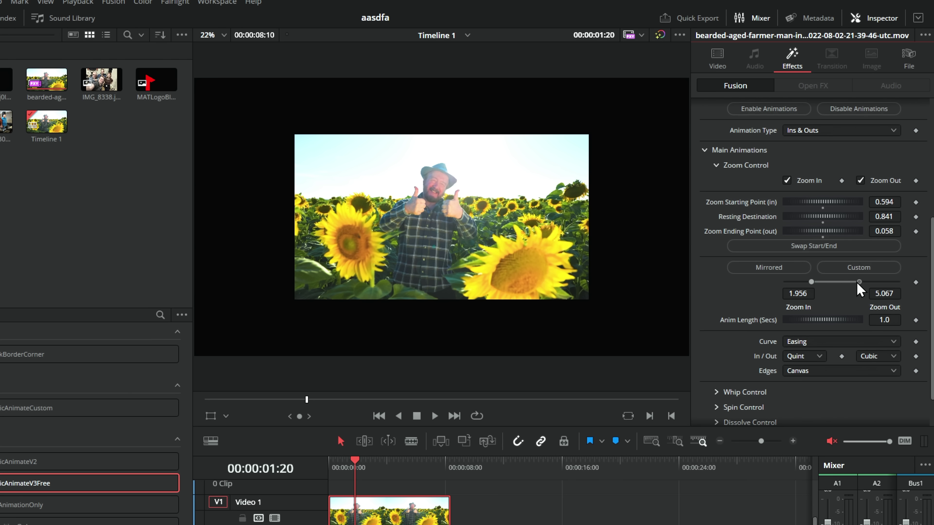
left_click_drag(368, 468, 330, 468)
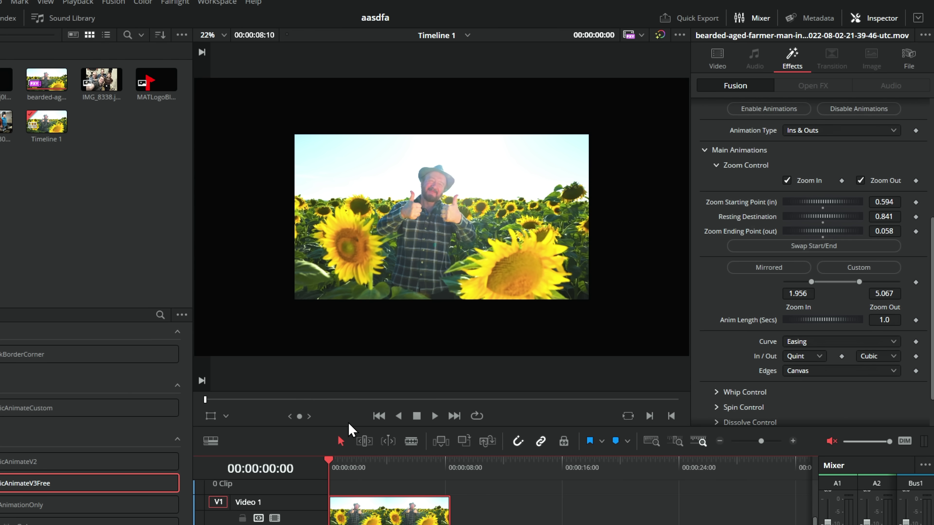
- Play the clip from its start and set the Zoom Ending Point (out) to 0.442
key("space")
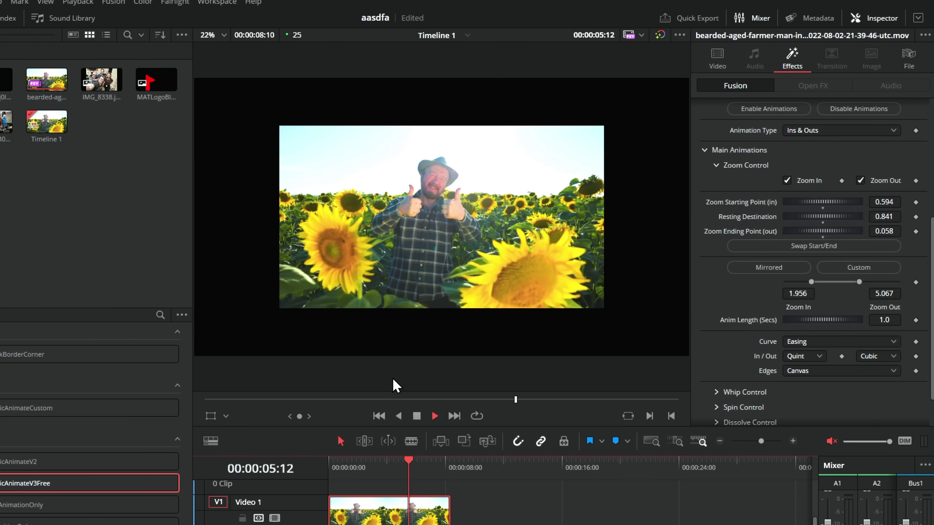
key("space")
left_click(768, 266)
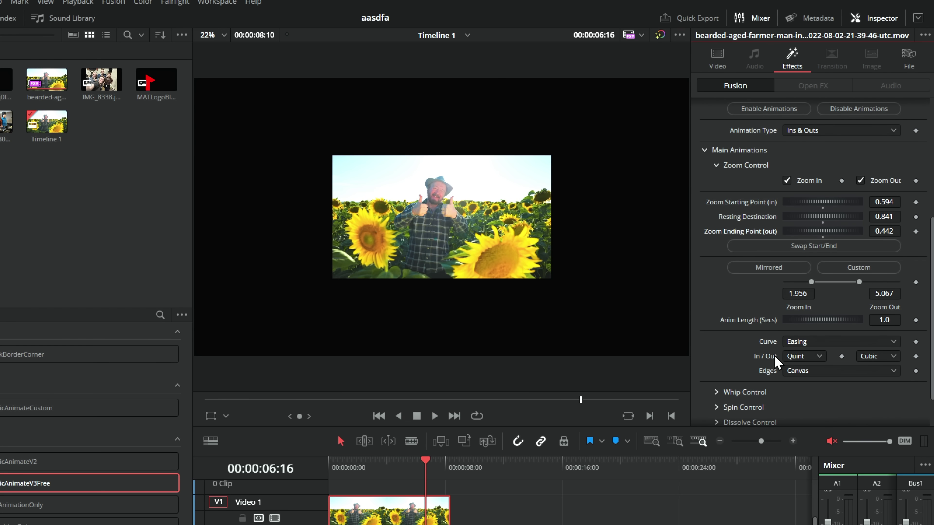
- Look through the In easing options and switch the zoom's Curve to Custom to show its curve editor
left_click(803, 357)
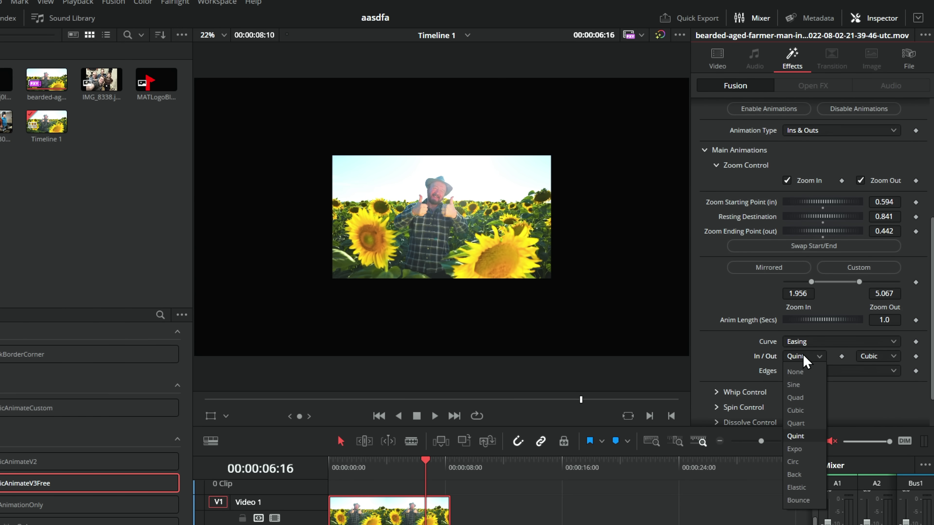
left_click(803, 356)
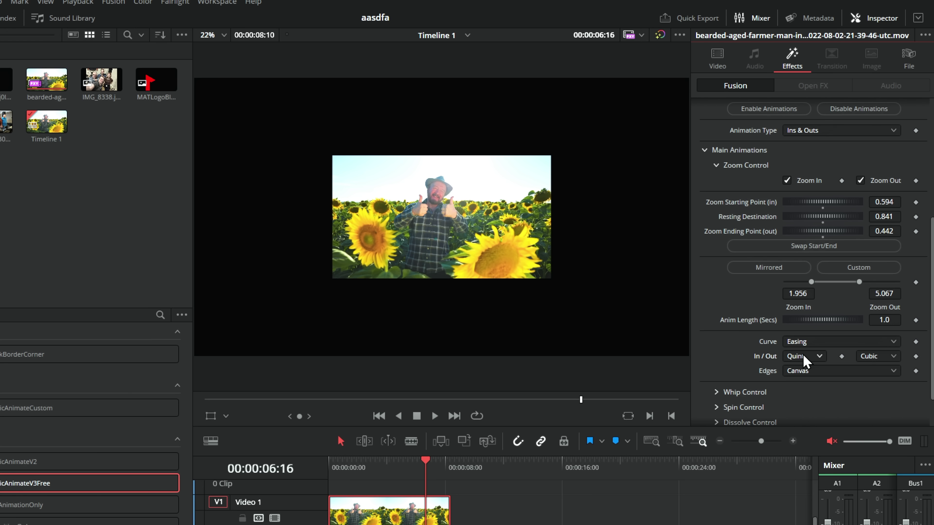
left_click(817, 344)
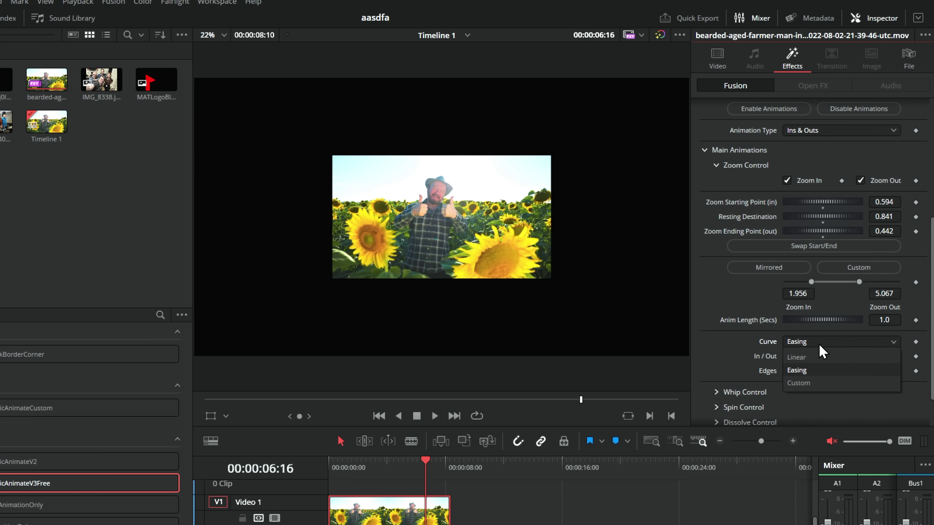
left_click(813, 384)
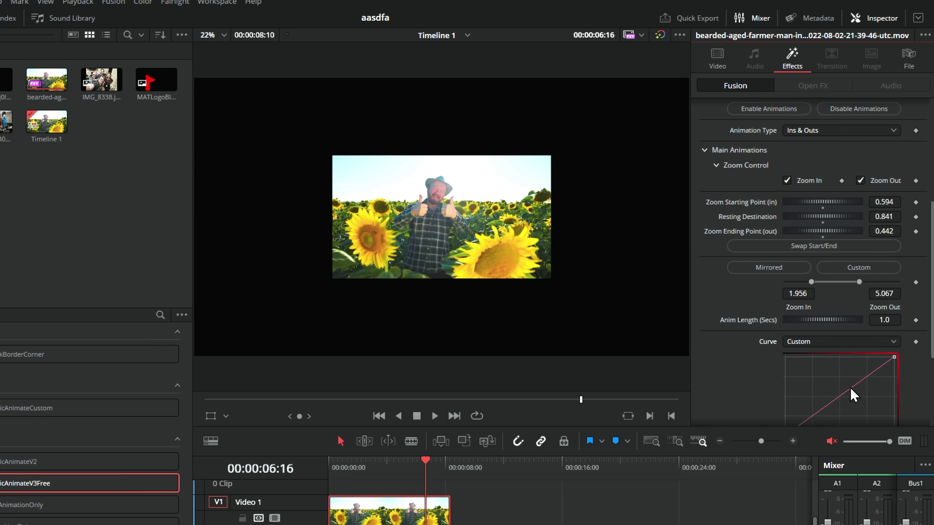
left_click_drag(931, 341, 930, 372)
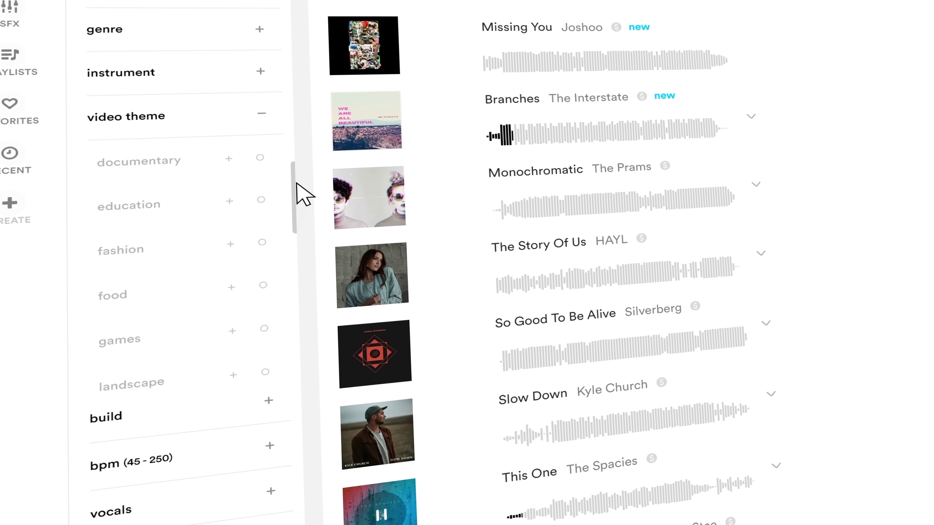
scroll(278, 287, "down", 1)
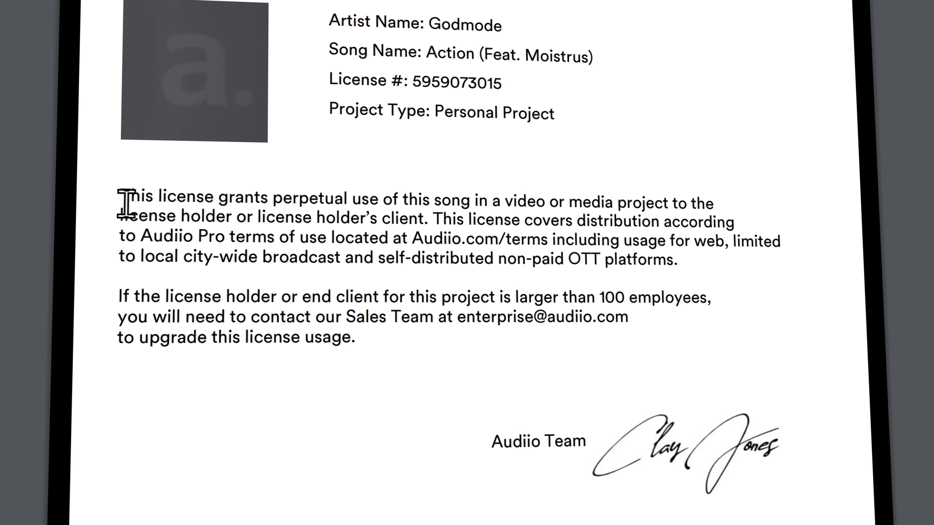
left_click_drag(127, 219, 727, 267)
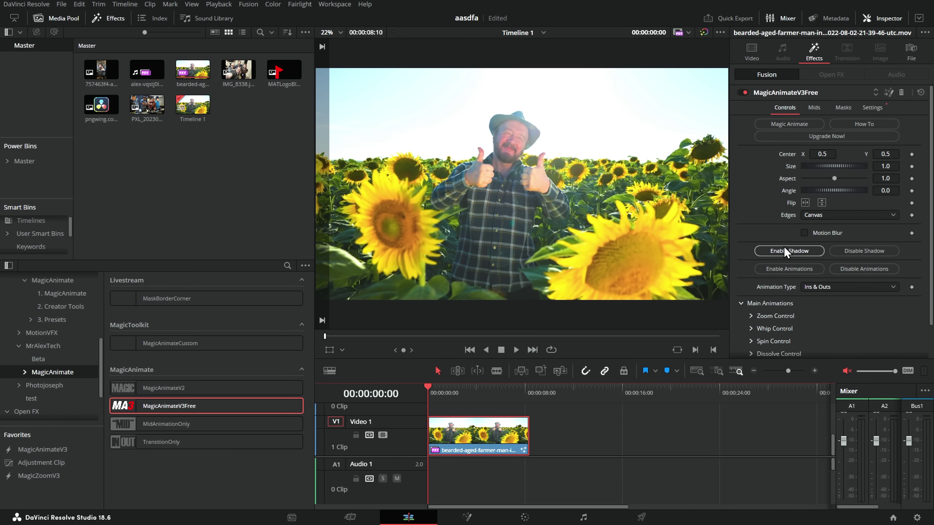
- Turn on Zoom In and Zoom Out in the Zoom Control and play the clip
scroll(783, 246, "down", 2)
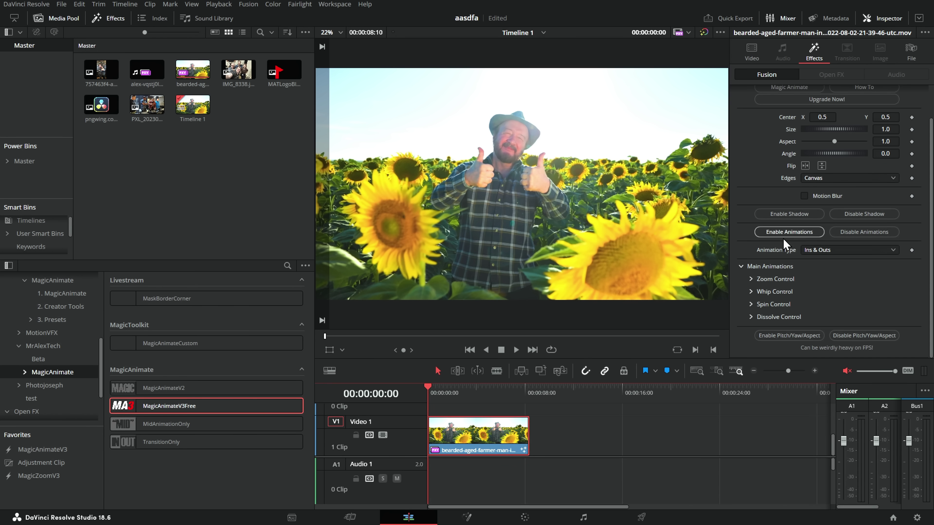
left_click(753, 279)
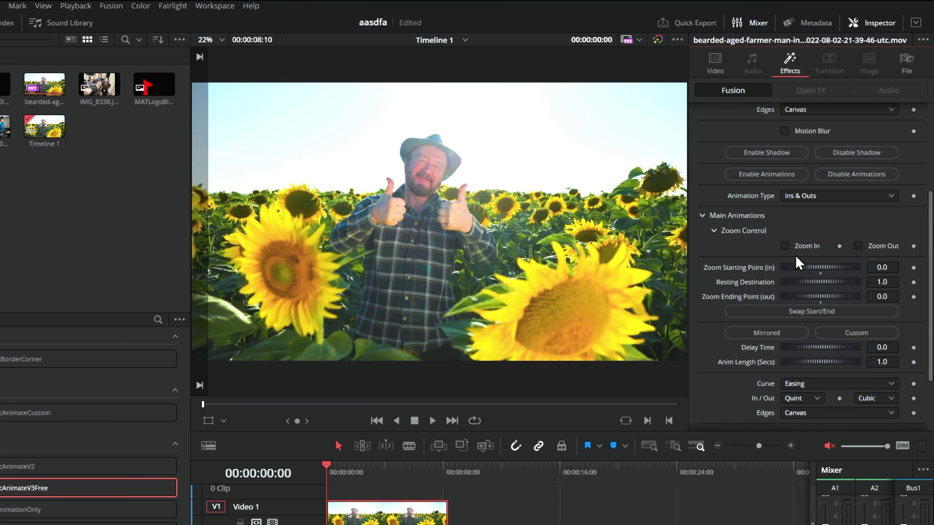
left_click(790, 246)
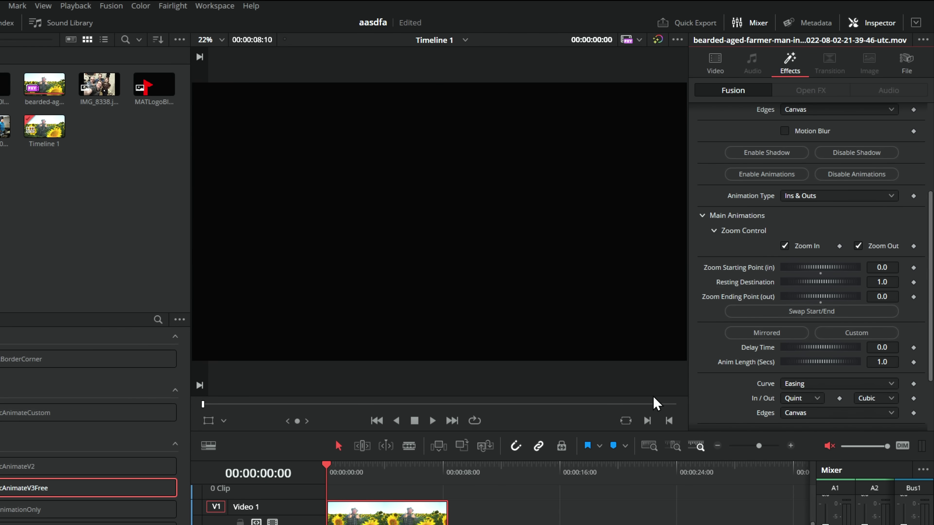
key("space")
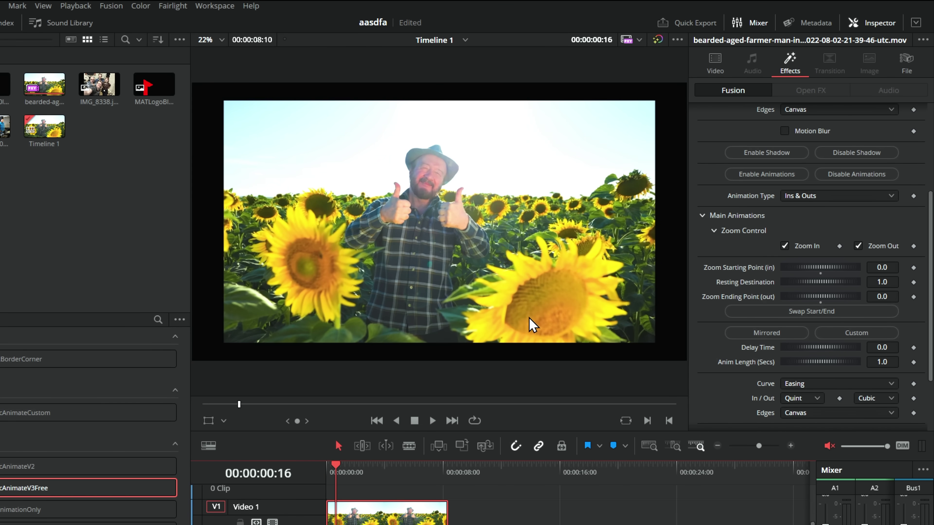
- Set the Zoom Starting Point and Zoom Ending Point to 0.5 and play the clip from its start
left_click(875, 266)
type("0.")
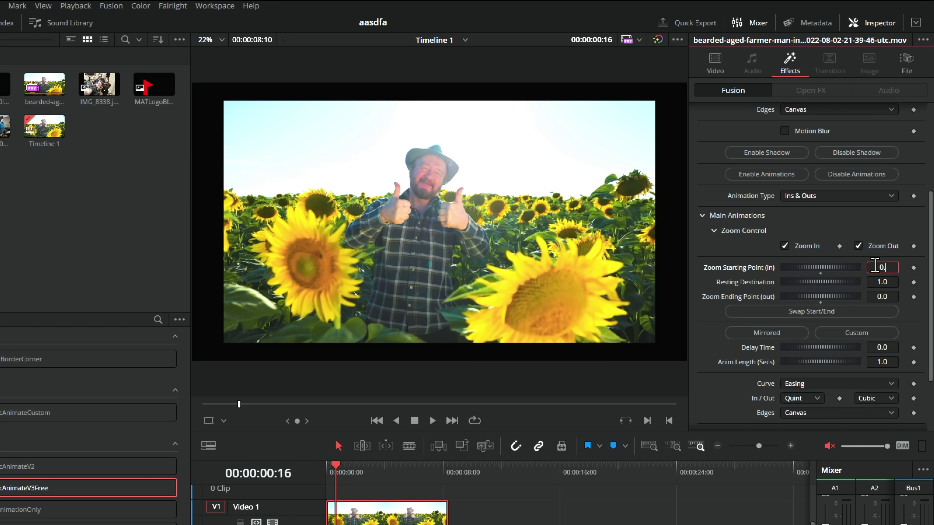
type("5")
key("Tab")
key("Return")
key("space")
key("space")
key("Home")
key("space")
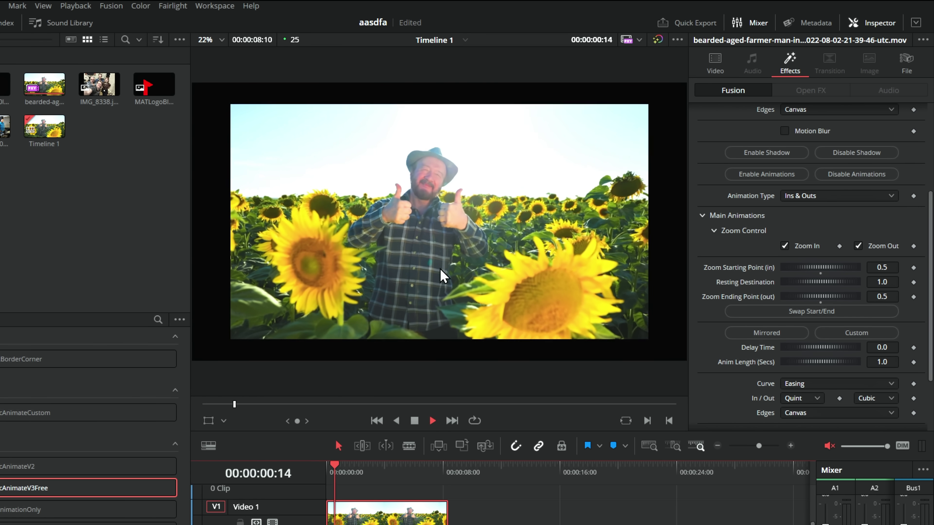
key("space")
- Set the zoom's Delay Time to 1.5 and play the clip from its start
scroll(833, 315, "down", 2)
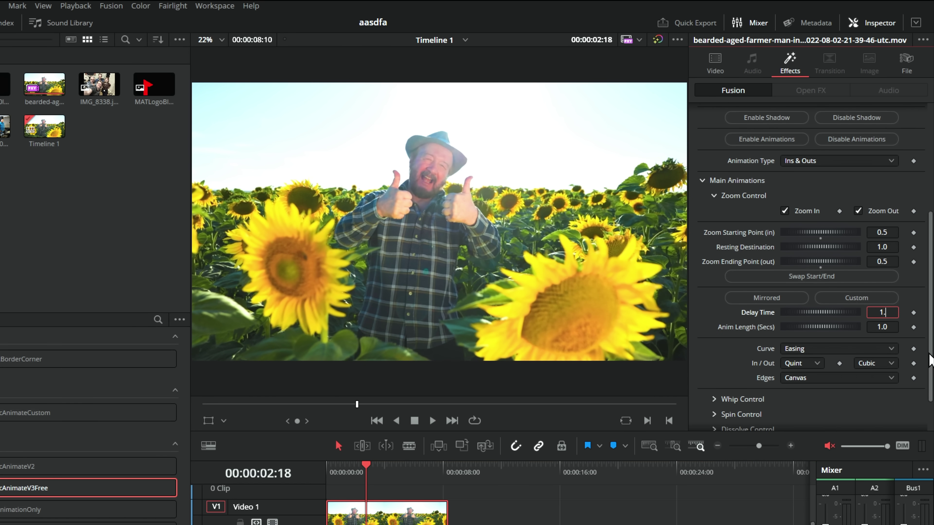
left_click_drag(346, 471, 316, 471)
key("space")
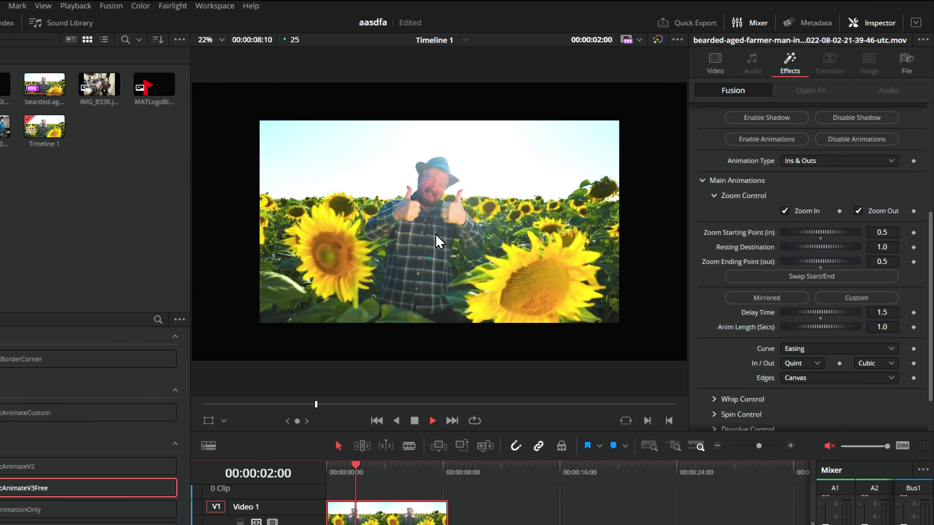
- Enable Whip In and Whip Out in the Whip Control and play the clip from its start
scroll(792, 313, "down", 2)
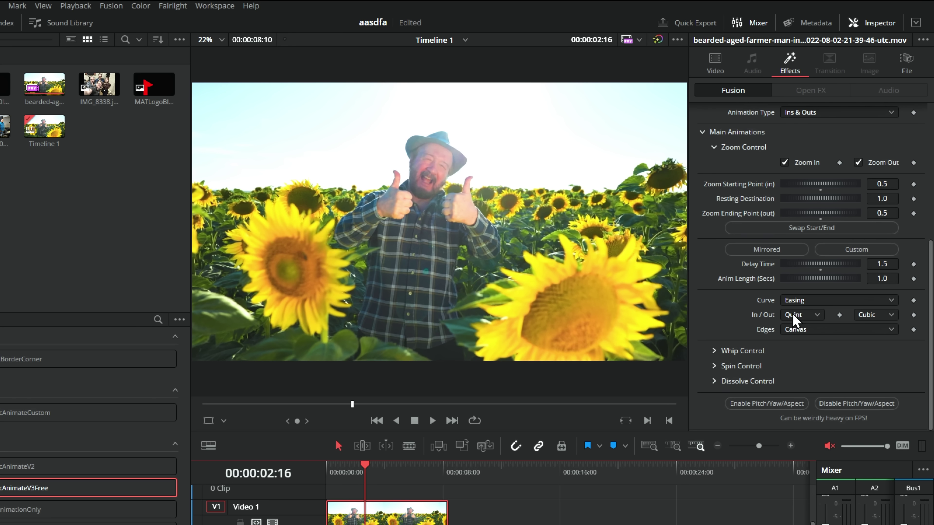
left_click(714, 351)
scroll(776, 331, "down", 5)
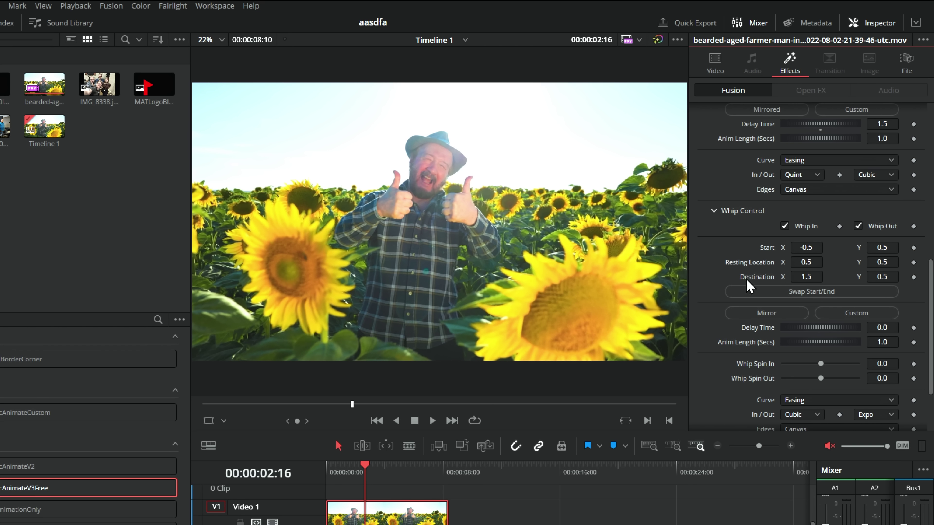
left_click_drag(372, 475, 336, 482)
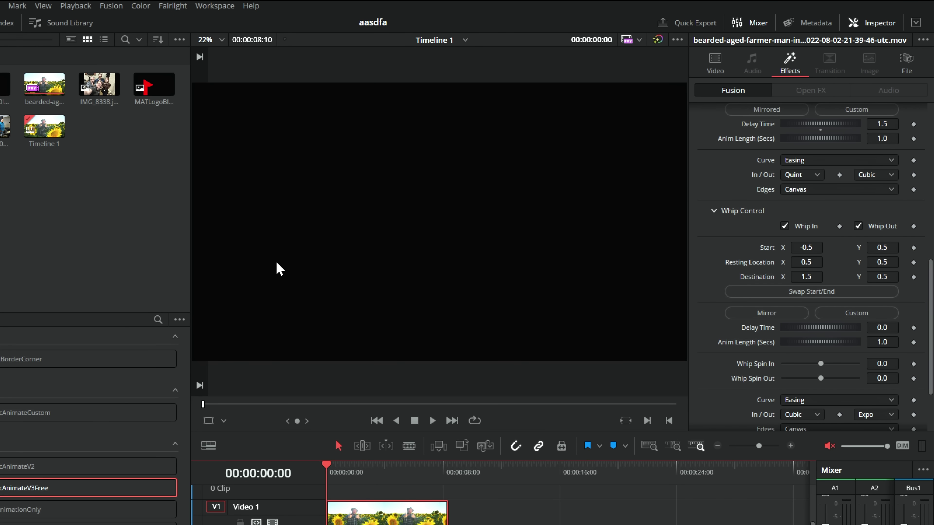
key("space")
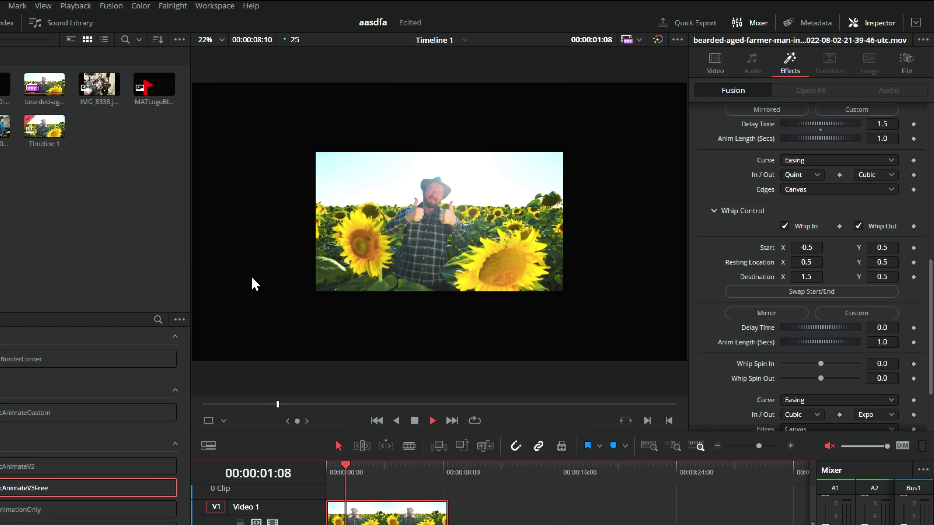
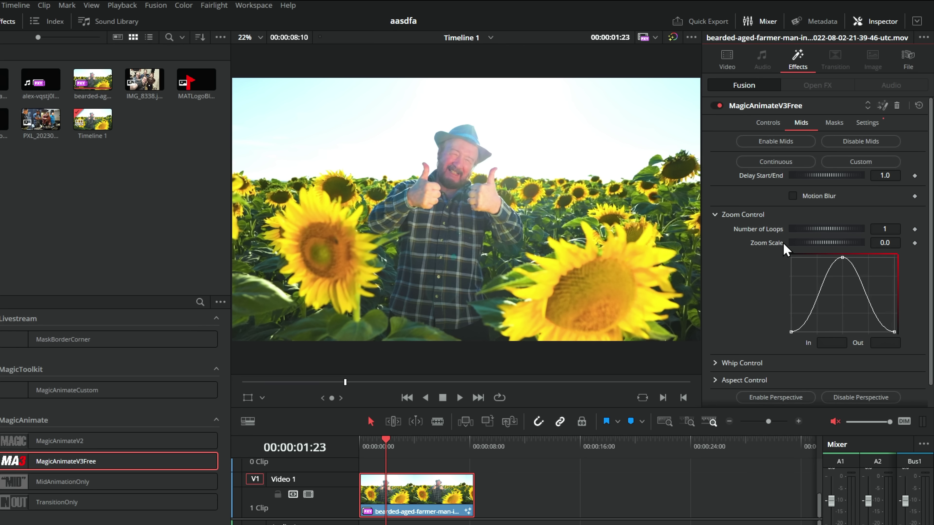
- Set the Mids zoom to 5 loops with a Zoom Scale of -0.457 and play the clip from its start
type("5")
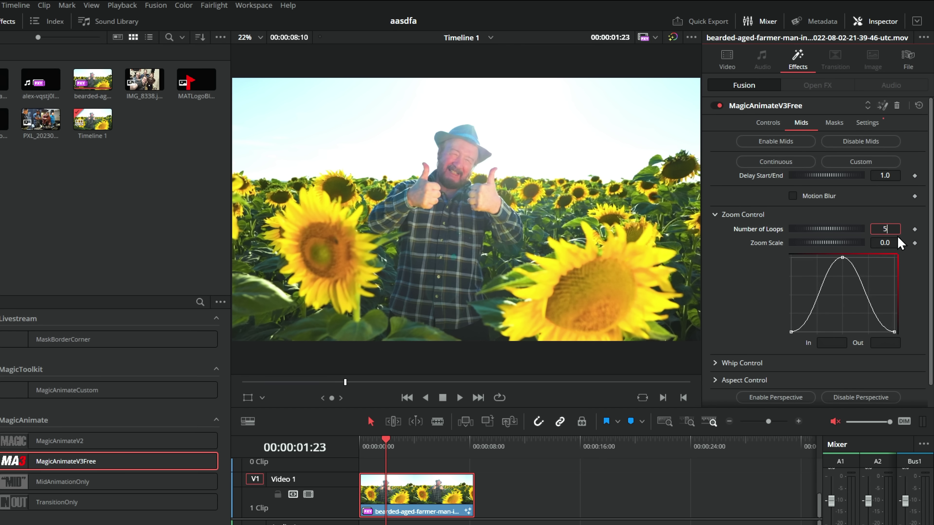
left_click_drag(855, 244, 817, 246)
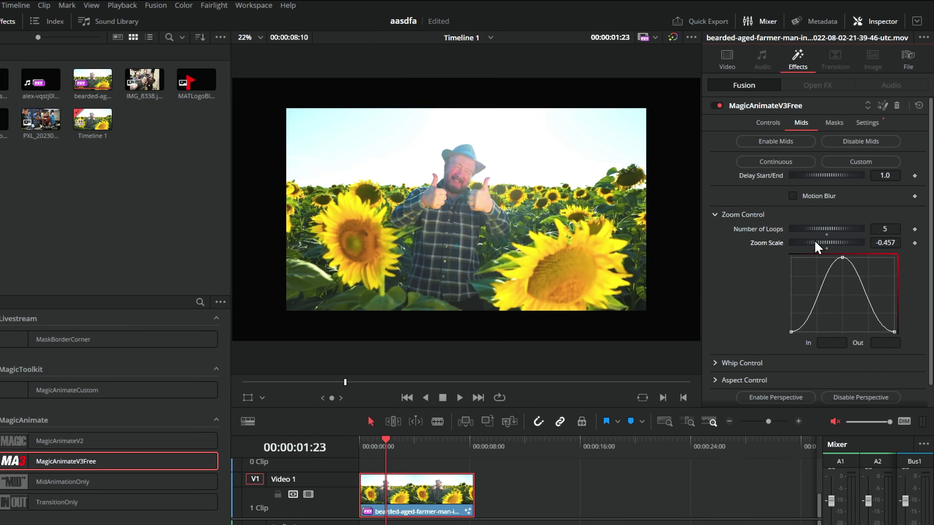
left_click_drag(386, 440, 362, 440)
key("space")
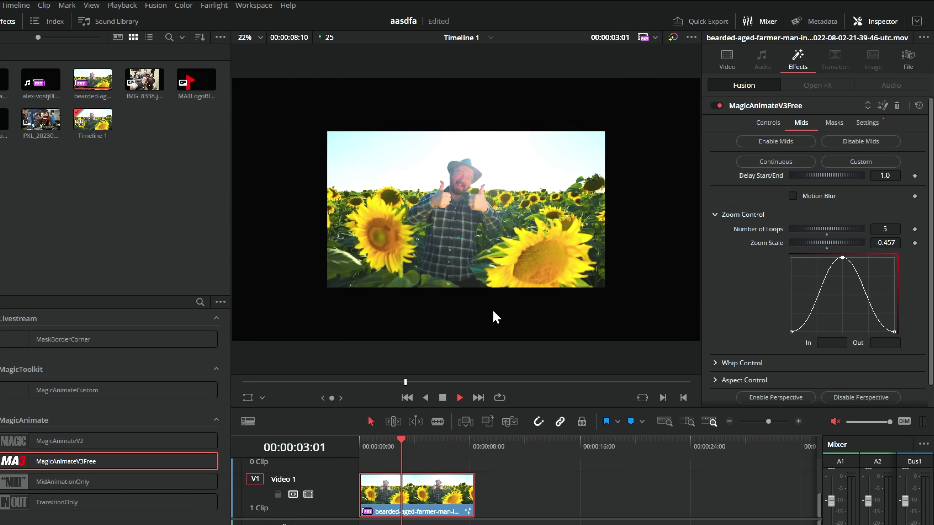
key("space")
- Choose Continuous timing for the Mids animation and play the looping zoom from the clip's start
left_click(765, 164)
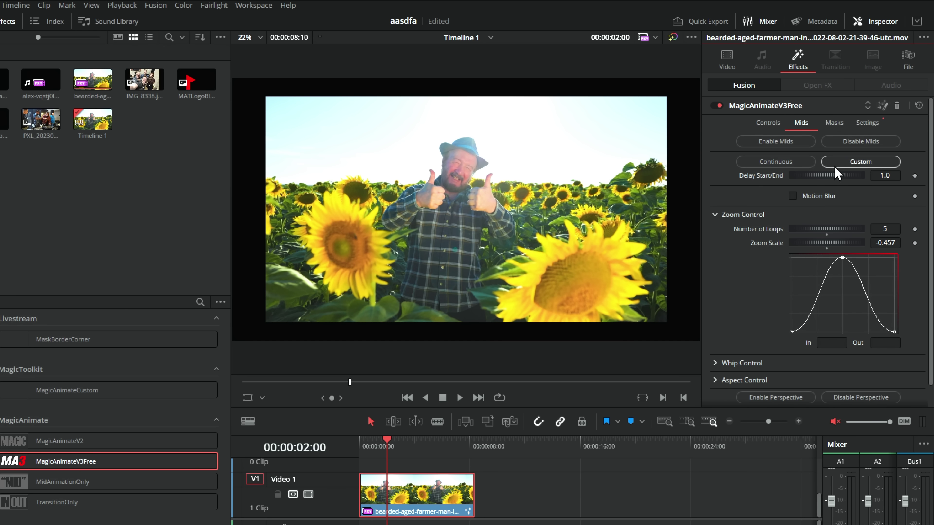
left_click(357, 446)
key("space")
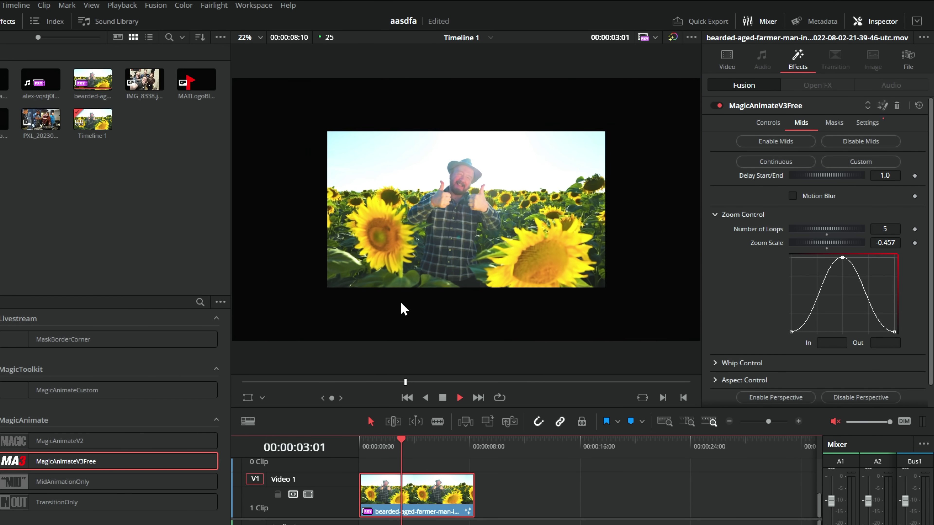
key("space")
- Trim the clip to 00:00:05:11, play it from its start, and extend it back to 00:00:08:10
left_click_drag(472, 486, 433, 485)
left_click(357, 446)
key("space")
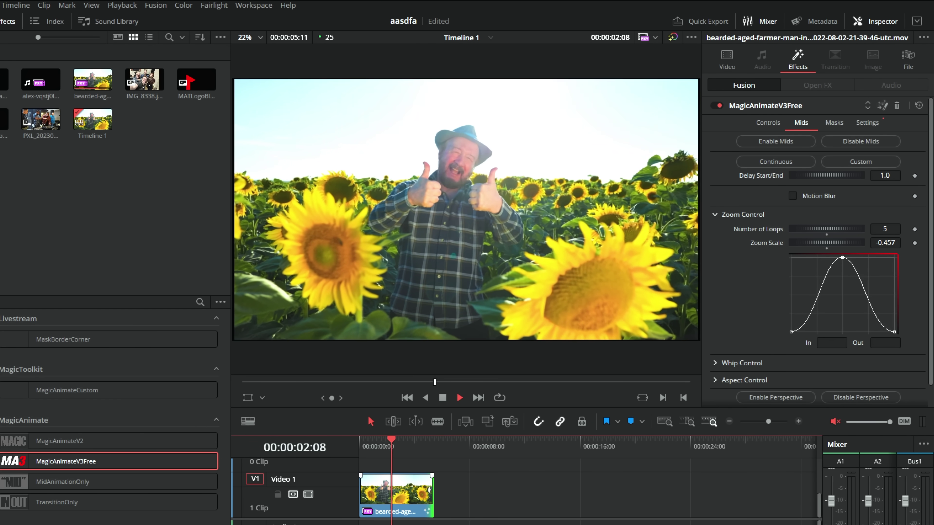
left_click_drag(429, 490, 528, 491)
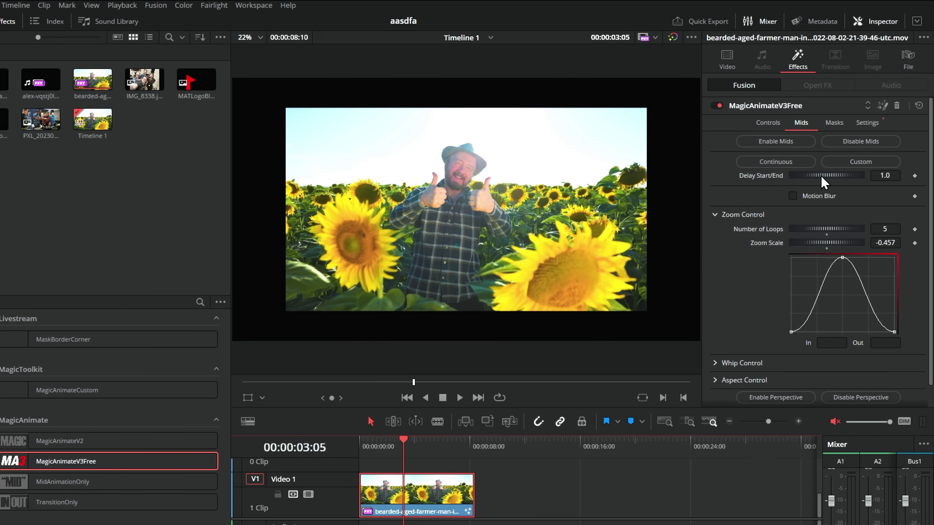
- Switch the Mids timing to Custom with AnimSpeed at 1.775 and return the playhead to the start
left_click(853, 166)
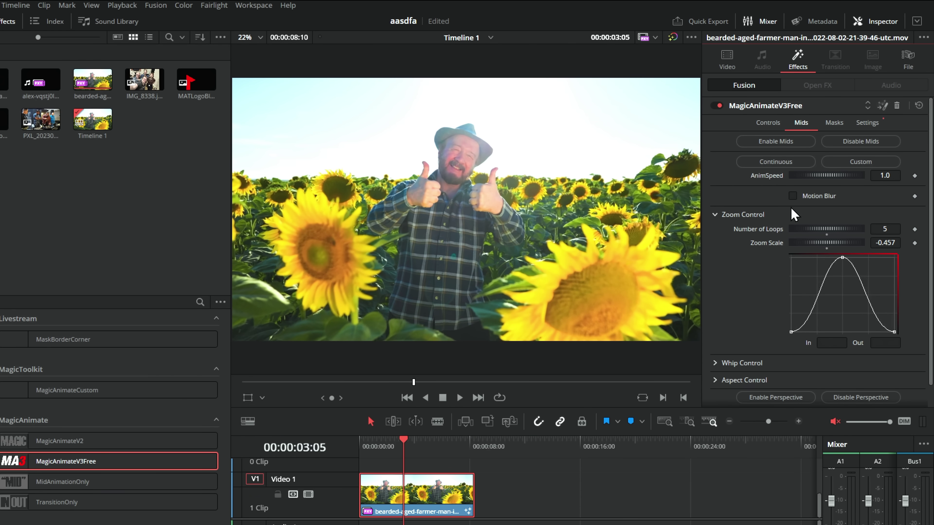
left_click_drag(821, 178, 827, 174)
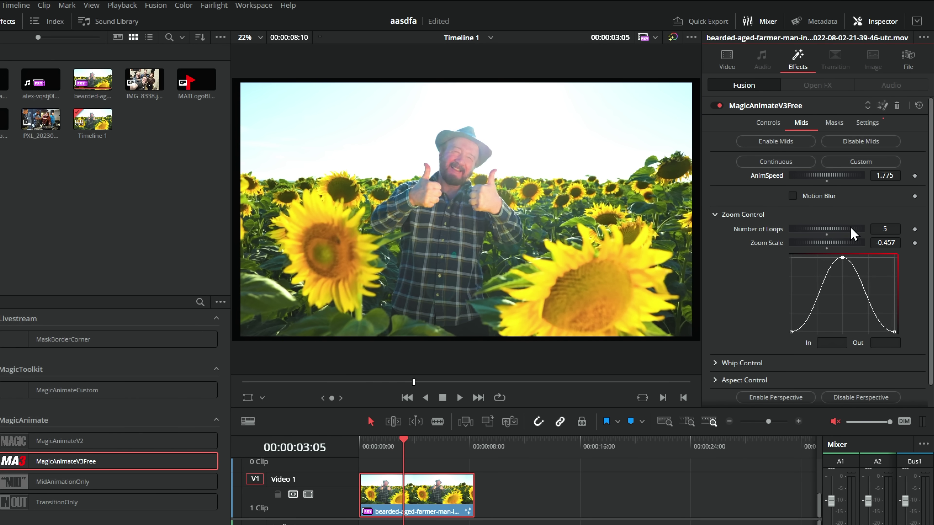
left_click(360, 446)
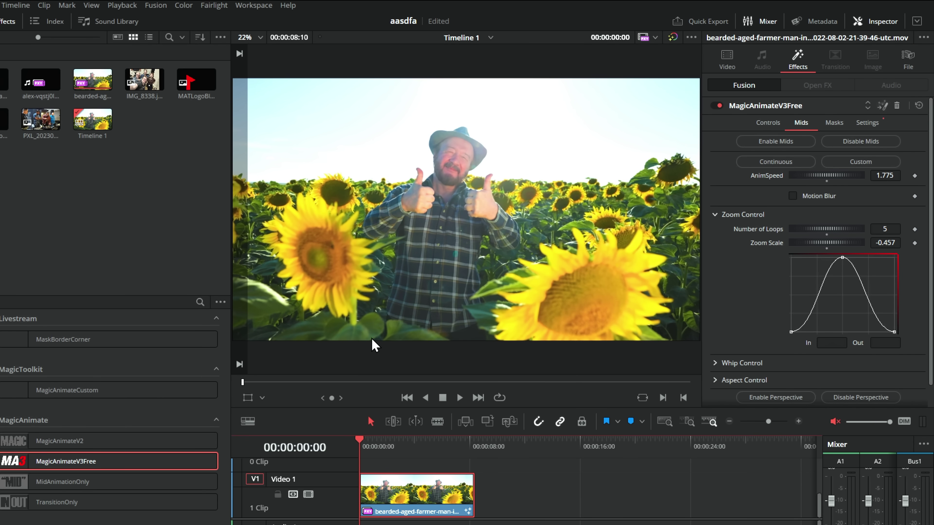
- Set the Mids AnimSpeed to 2 and the zoom's Number of Loops to 2, and play the clip from its start
double_click(871, 173)
type("2")
key("Return")
left_click(880, 228)
type("2")
key("Tab")
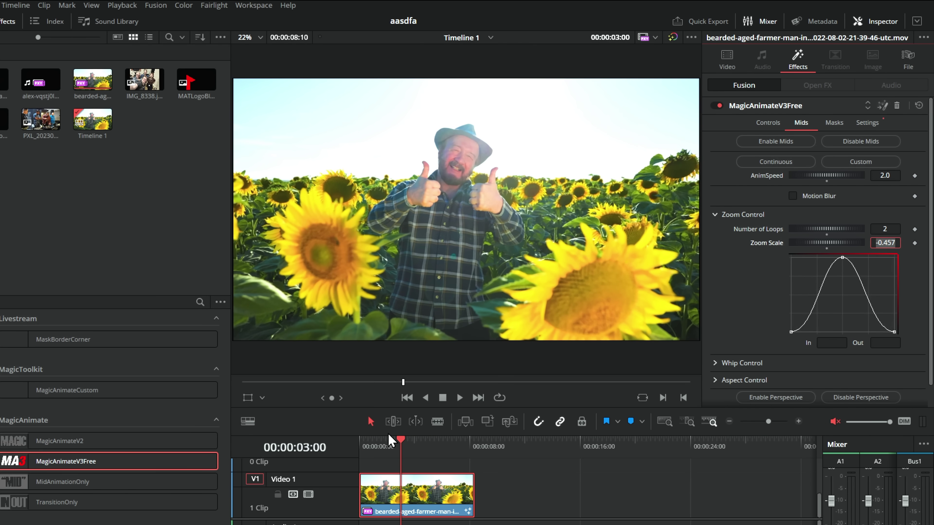
key("Home")
key("space")
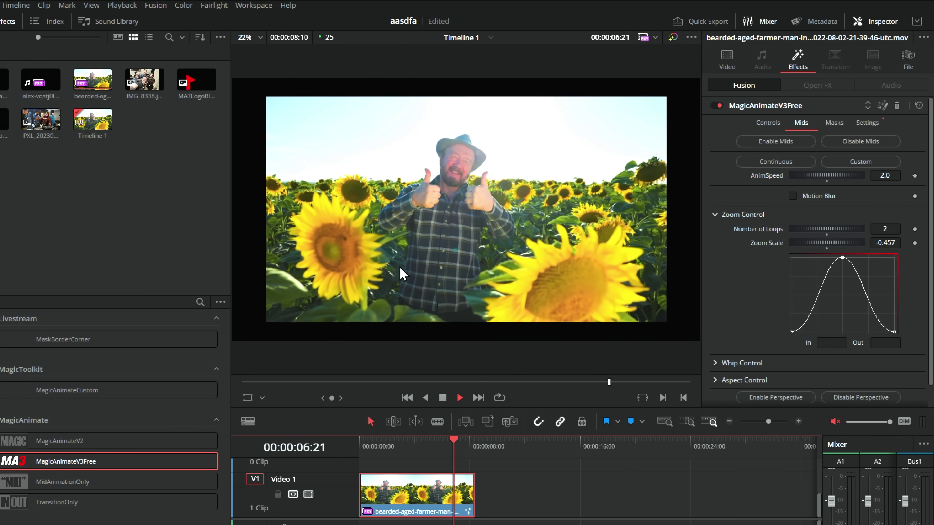
- Set the Mids zoom's Number of Loops to 3 and play the clip from its start
left_click(881, 228)
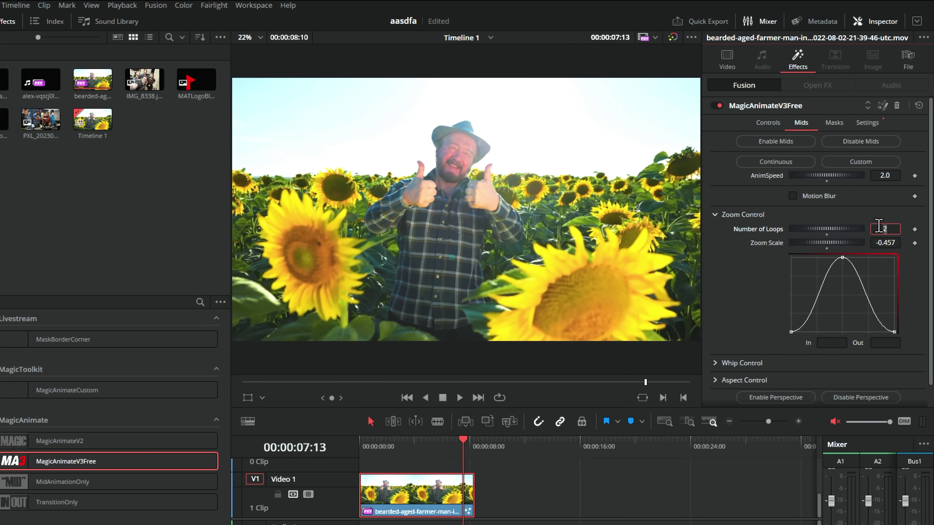
type("3")
key("Tab")
left_click(358, 445)
key("space")
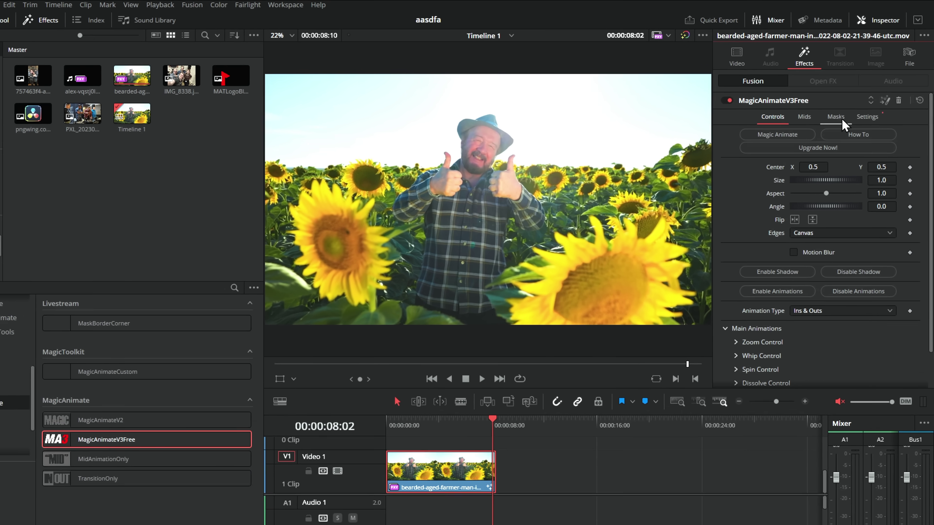
- Enable an ellipse mask on the farmer clip, with the playhead at 00:00:03:06
left_click(848, 109)
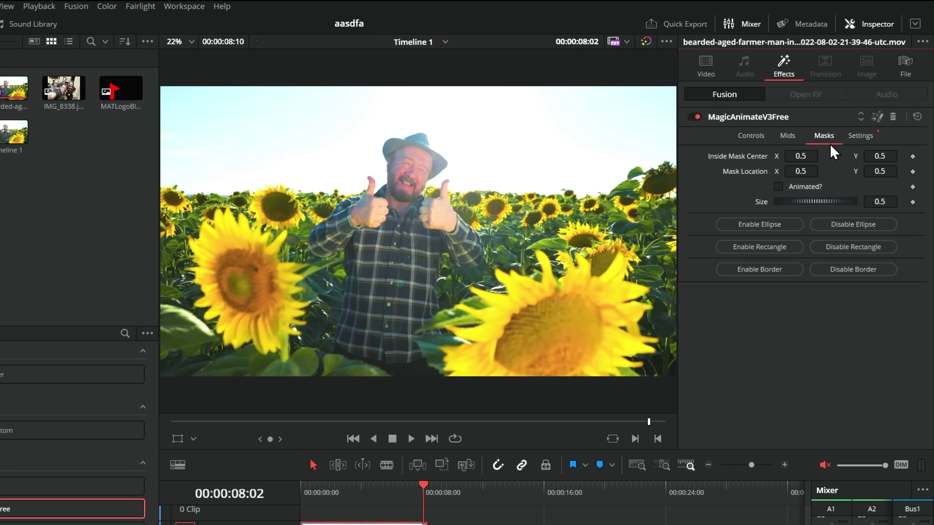
left_click_drag(364, 493, 349, 499)
left_click(733, 269)
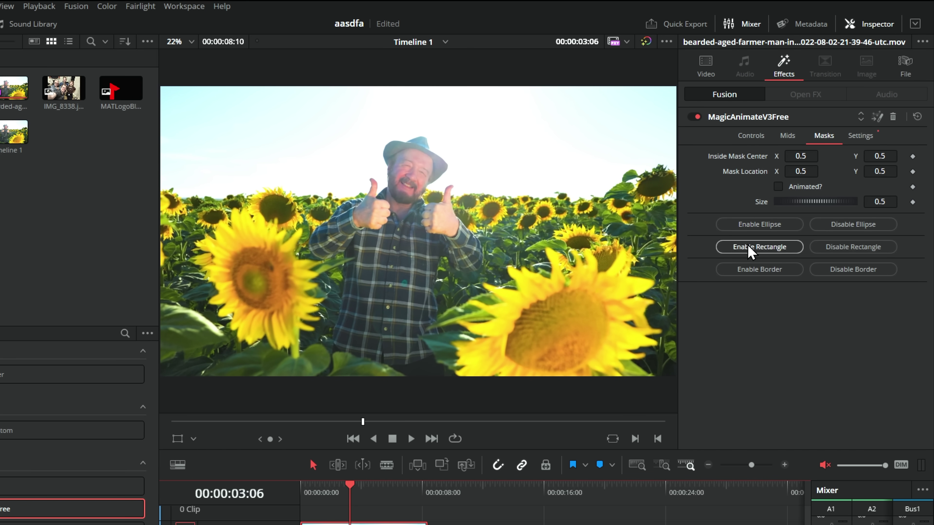
left_click(754, 232)
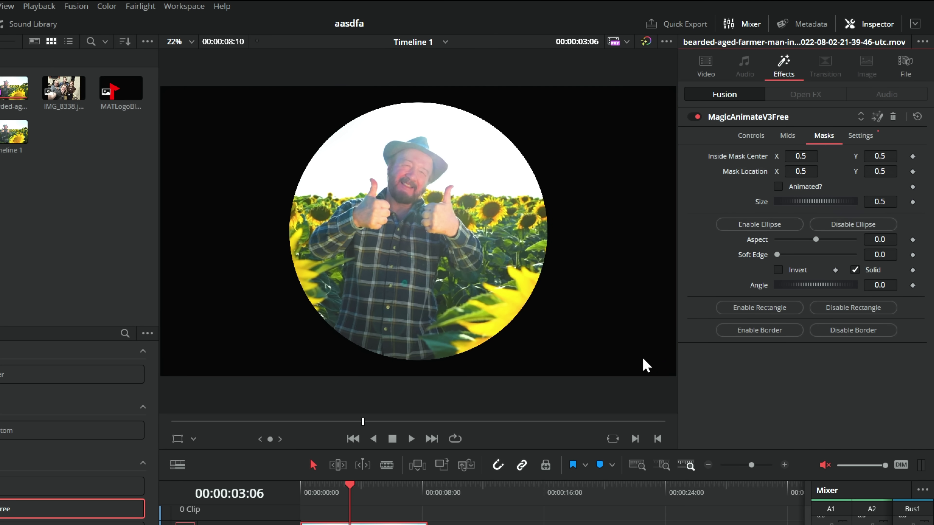
- Turn on animation for the ellipse mask and play the clip from its start
left_click(315, 491)
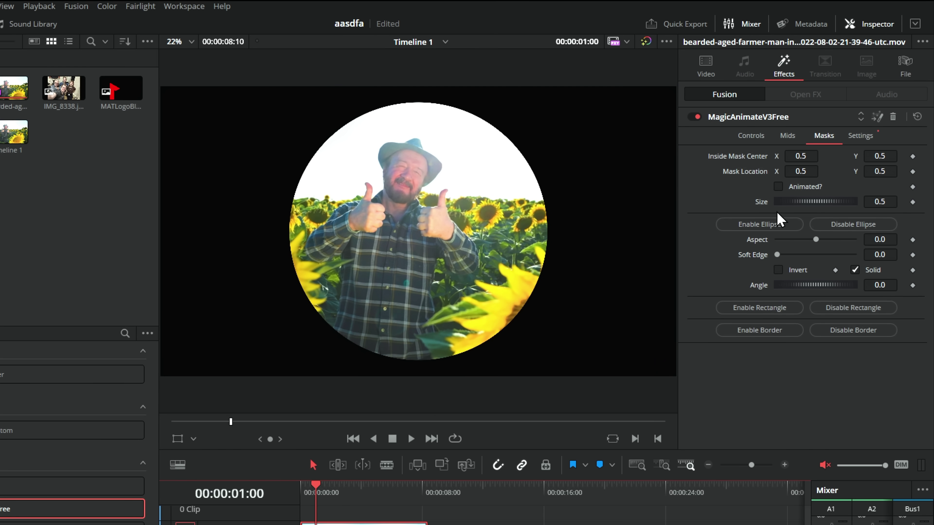
left_click(779, 187)
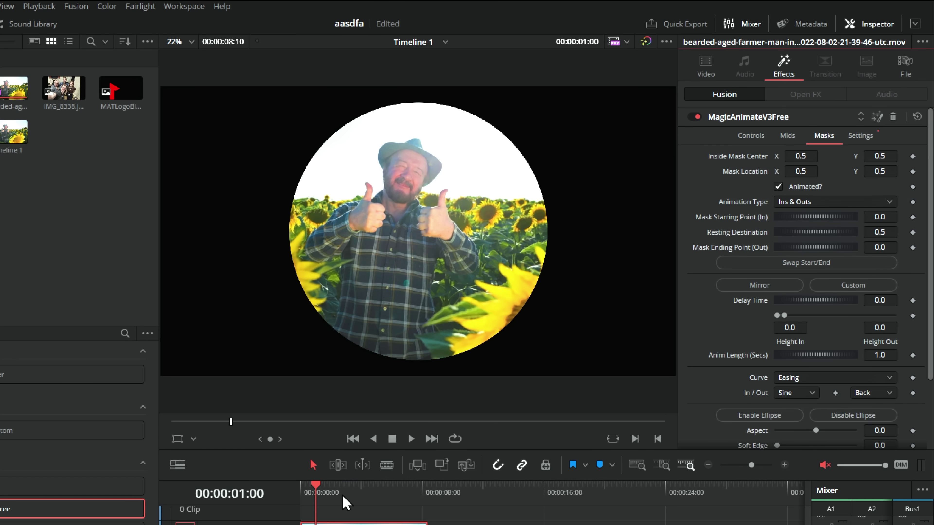
left_click_drag(346, 503, 288, 501)
key("space")
key("space")
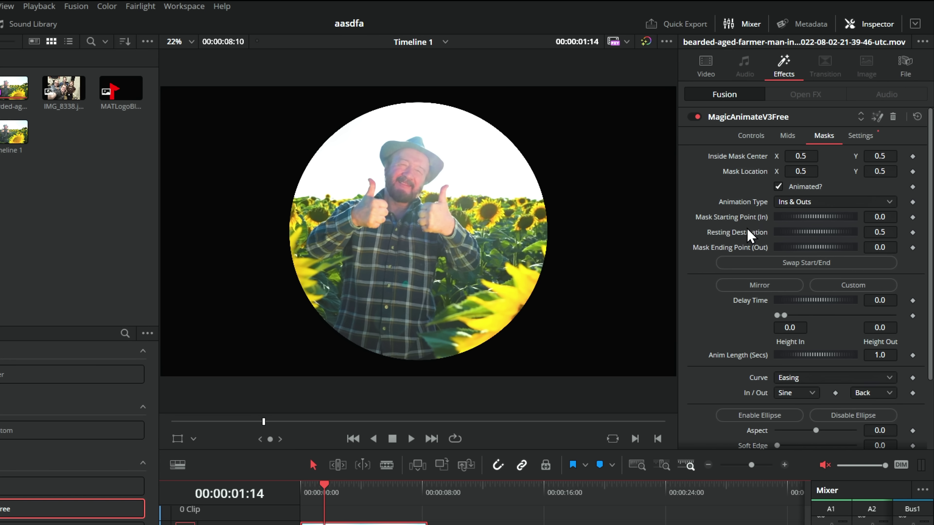
- Set the Mask Starting Point (In) to 1.2 and play the mask animation from the clip's start
left_click(876, 216)
type("1.2")
key("Tab")
key("Tab")
left_click(378, 512)
key("Home")
key("space")
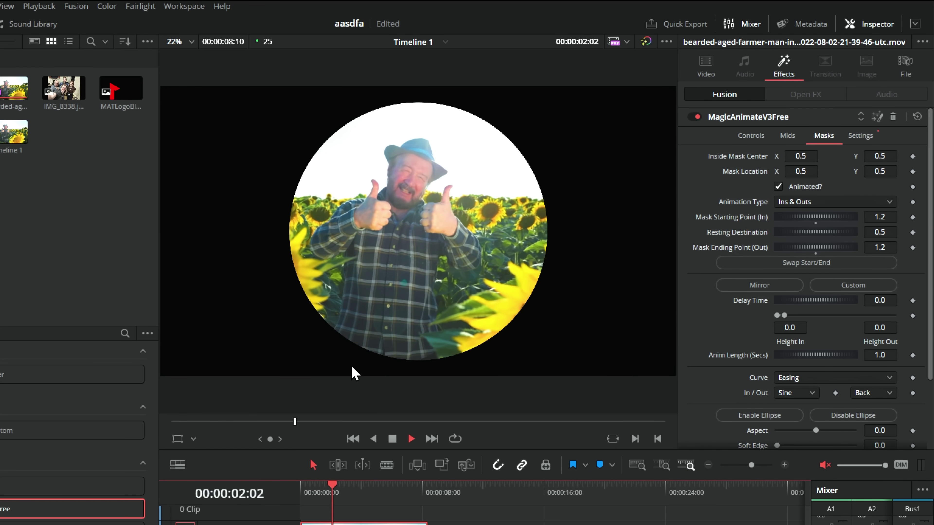
key("space")
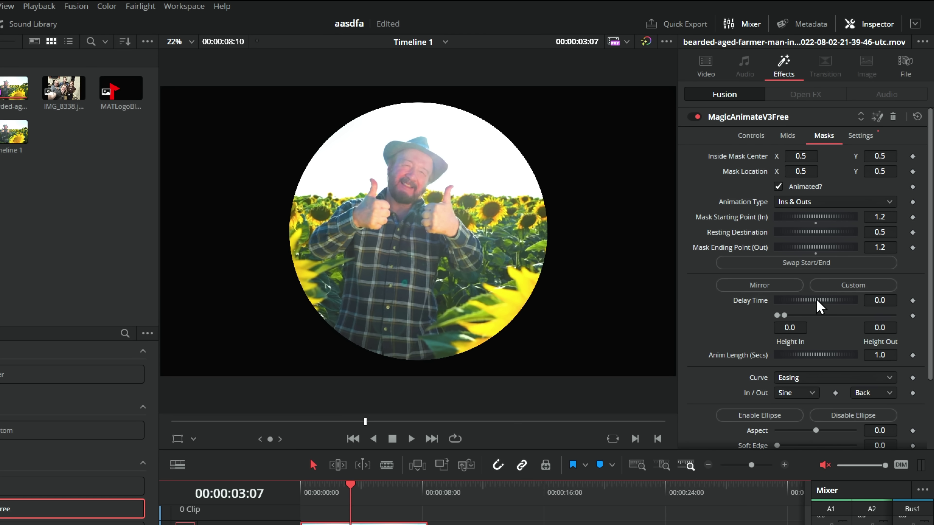
- Switch the clip's mask to a rectangle with a Corner Radius of 0.205
scroll(790, 383, "down", 2)
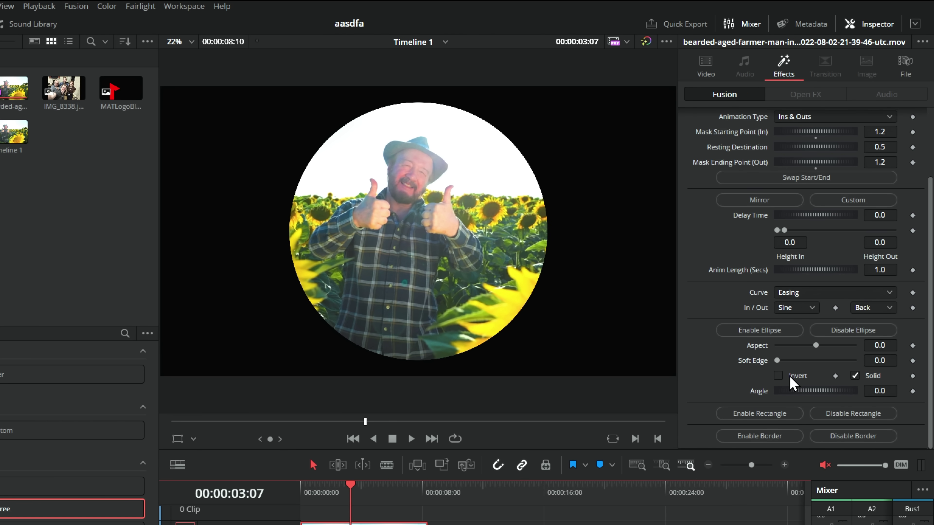
left_click(753, 414)
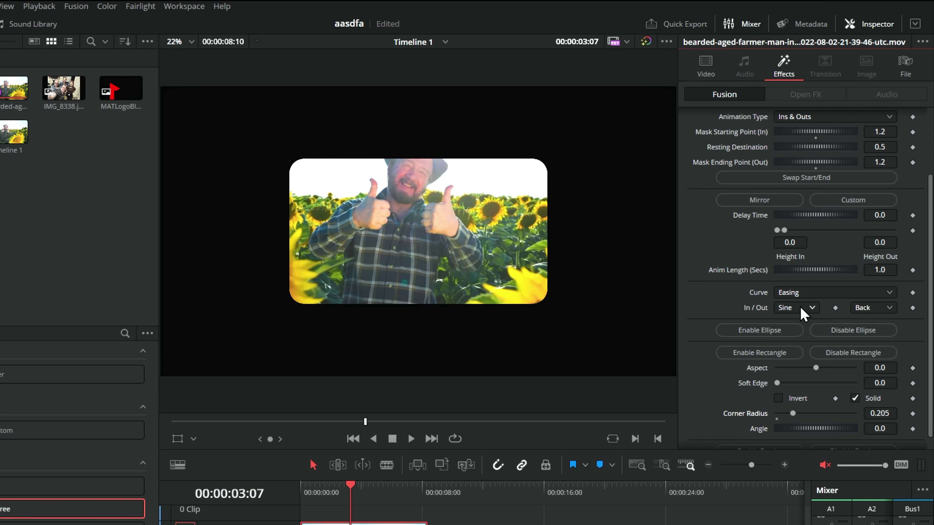
scroll(809, 258, "up", 5)
left_click_drag(798, 155, 780, 176)
scroll(795, 311, "down", 3)
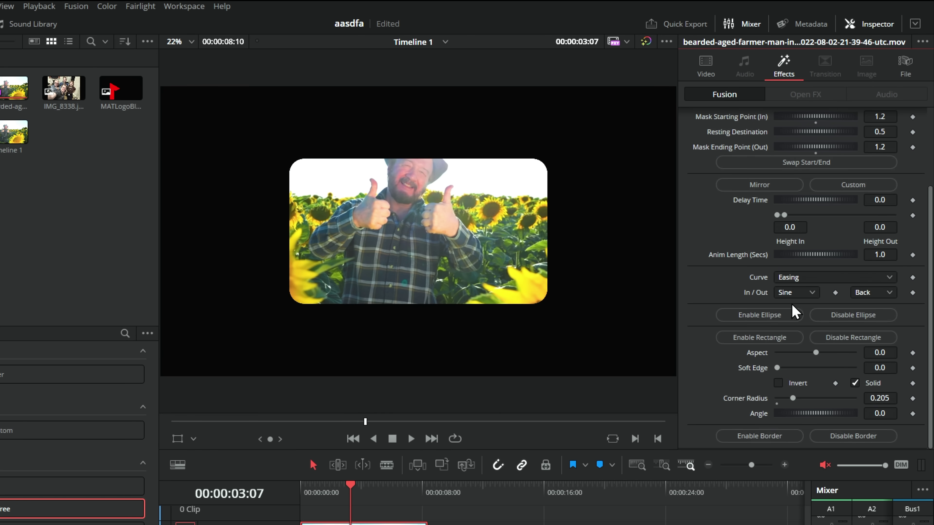
- Enable the mask border with Glow Size 50.4 and Glow Gain 0.5, and choose the Four Corner color type
left_click(762, 438)
scroll(785, 408, "down", 5)
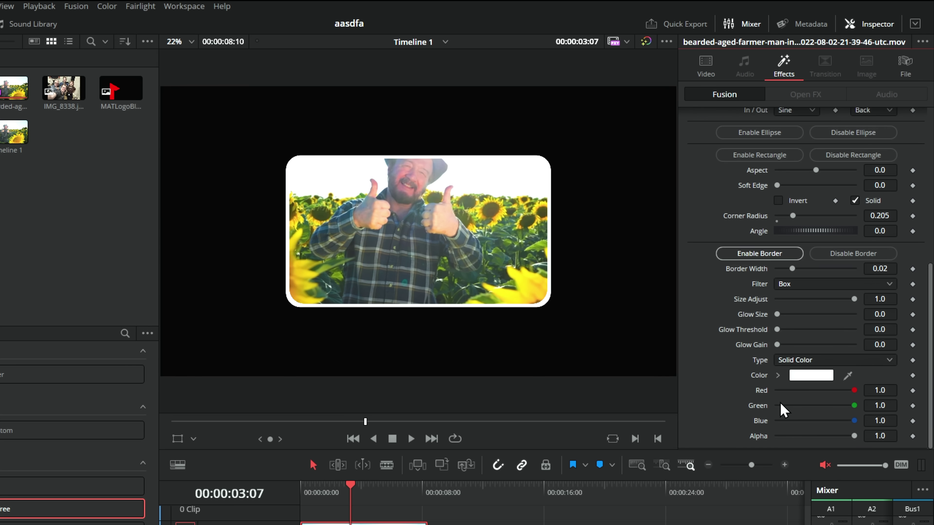
mouse_move(792, 271)
left_mouse_down()
mouse_move(843, 271)
mouse_move(790, 273)
left_mouse_up()
double_click(790, 270)
left_click_drag(777, 314, 815, 316)
left_click(804, 360)
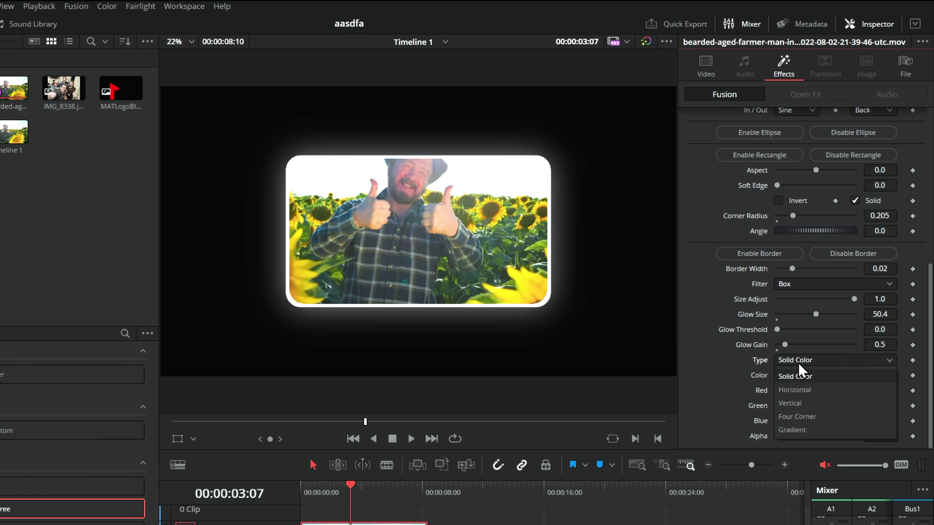
left_click(795, 416)
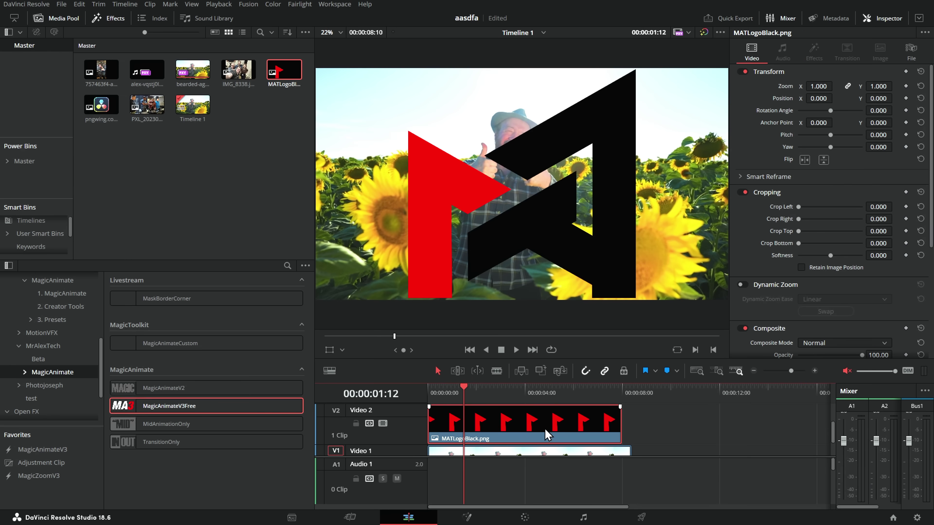
- Apply MagicAnimateV3Free with its border enabled to the MATLogoBlack.png clip on Video 2, and play from the start
left_click_drag(161, 412, 490, 425)
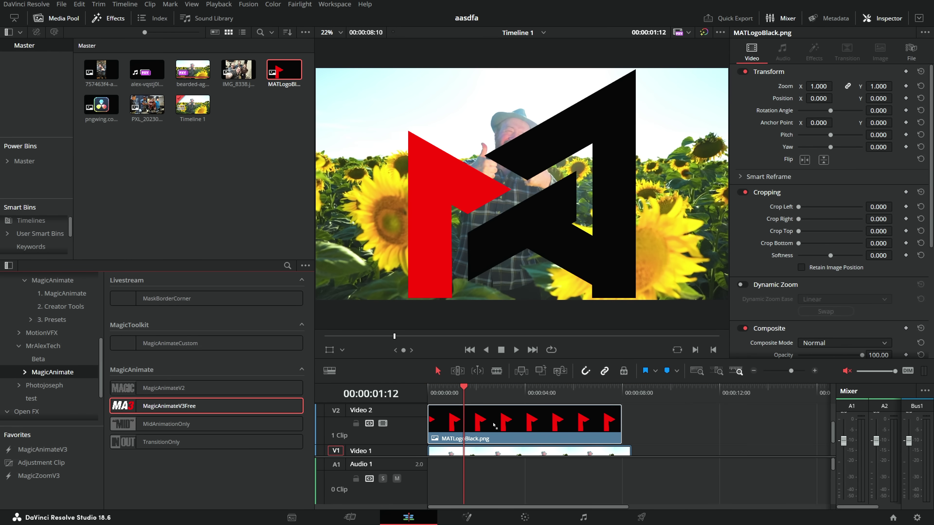
left_click(839, 108)
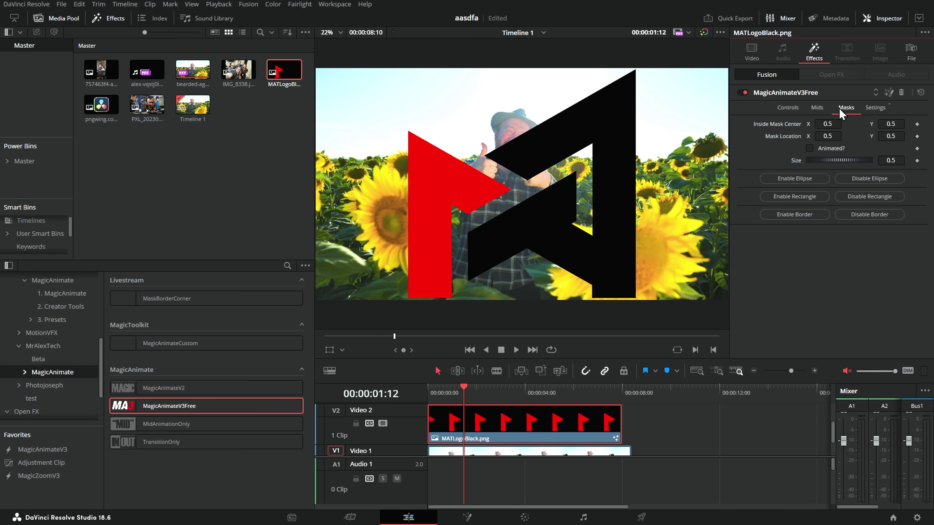
left_click(798, 215)
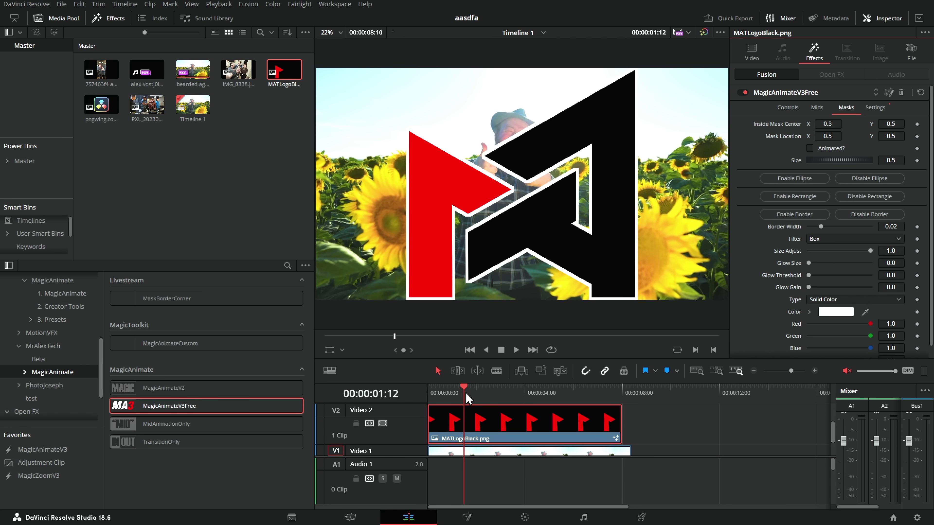
key("Home")
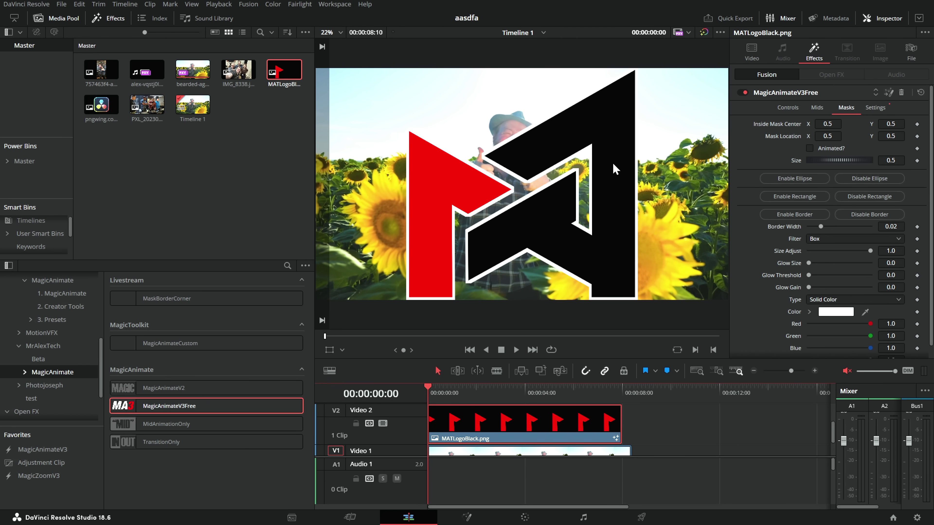
key("space")
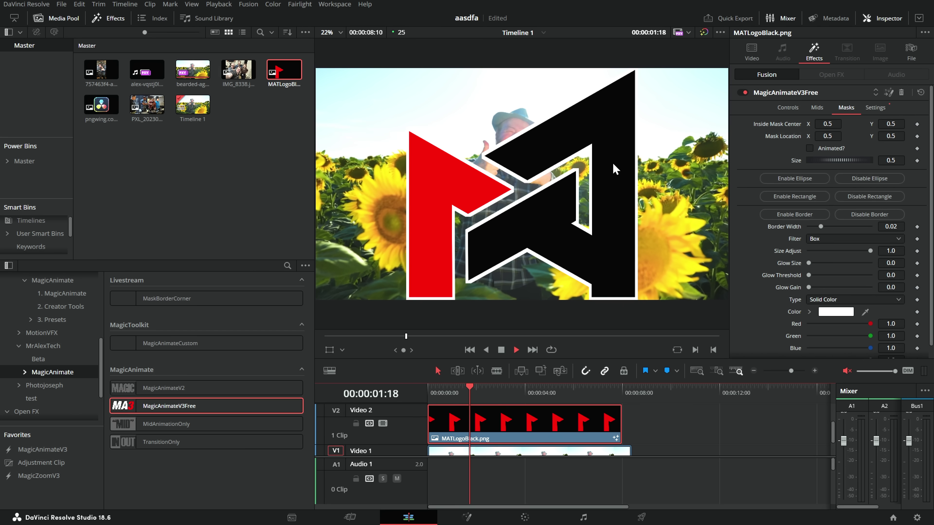
key("space")
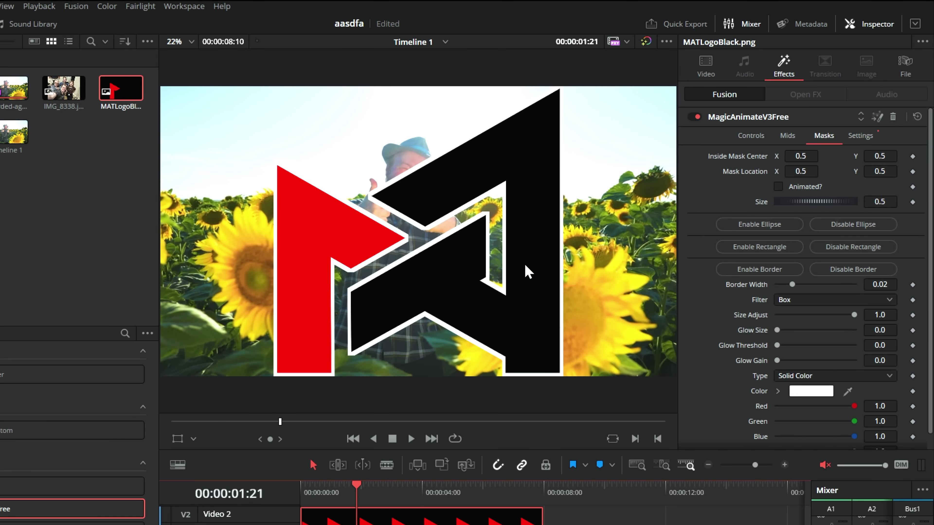
- Set the logo border's Filter to Circle, Border Width to 0.0339, Size Adjust to 0.9165, Glow Gain to 1.969 and Glow Size to 36.2
left_click(787, 300)
left_click(788, 356)
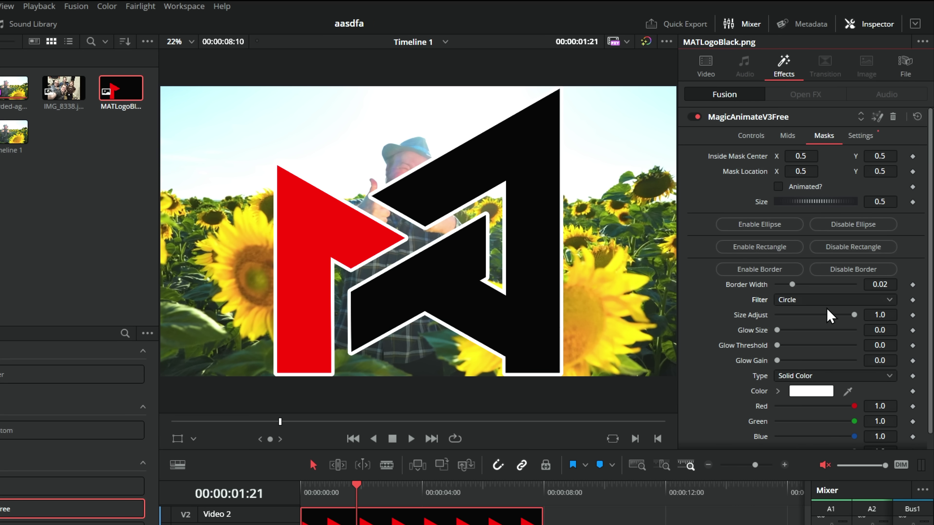
left_click_drag(791, 286, 804, 287)
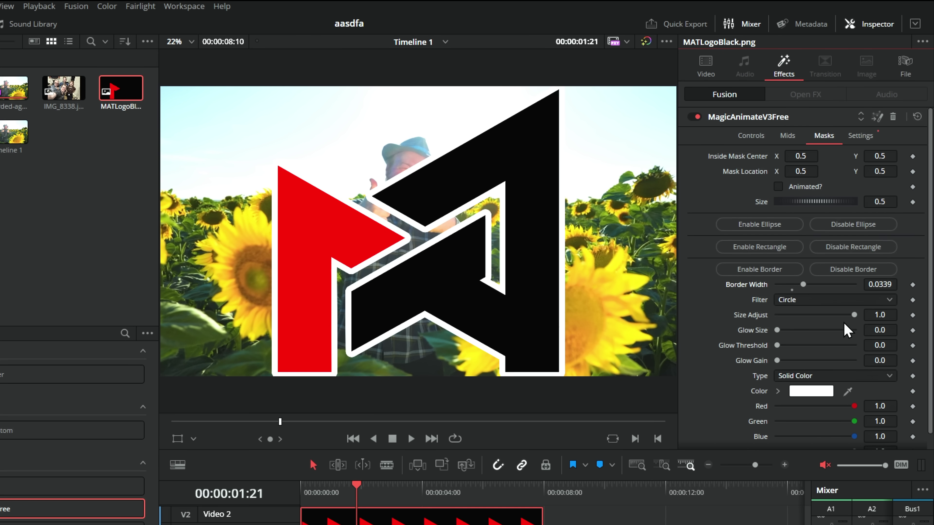
left_click_drag(852, 315, 822, 314)
left_click_drag(777, 361, 808, 361)
left_click_drag(777, 330, 805, 330)
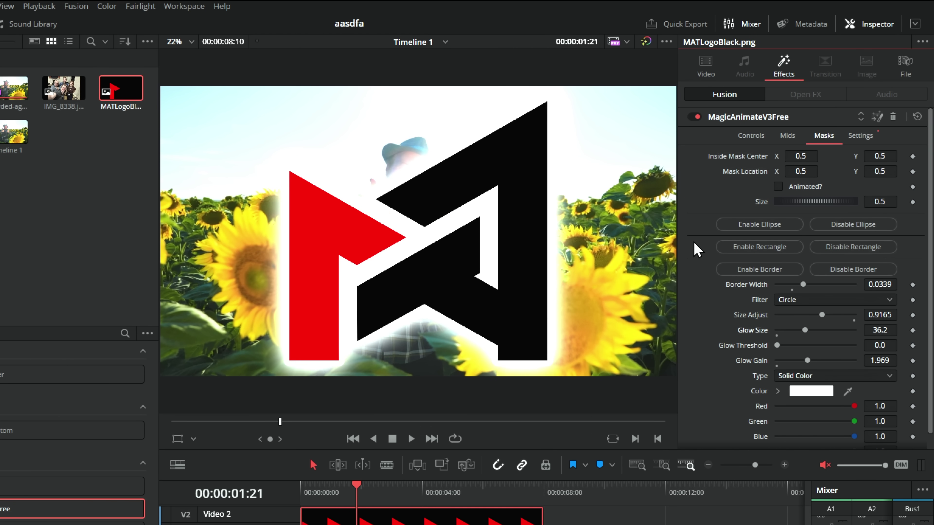
- Enable Zoom In and Zoom Out for the logo and play the animation from the start
left_click(751, 135)
left_click(705, 397)
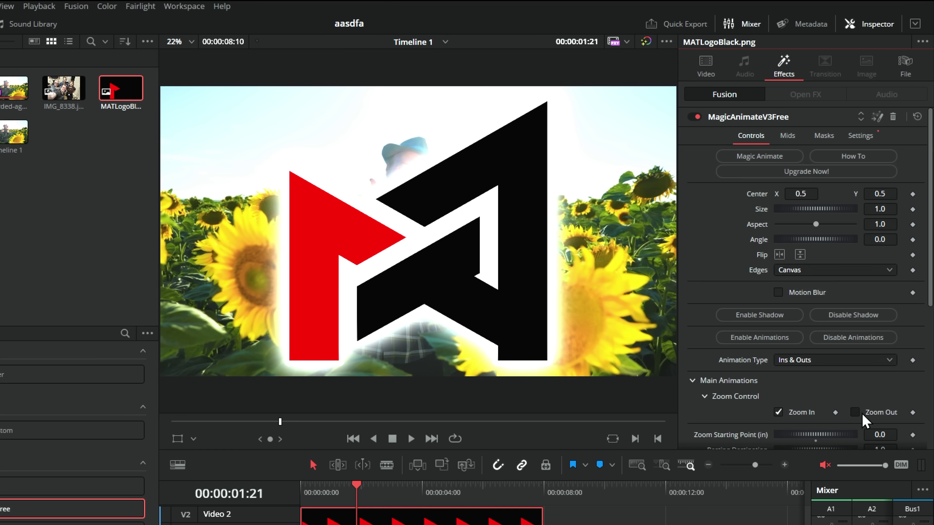
key("Home")
key("space")
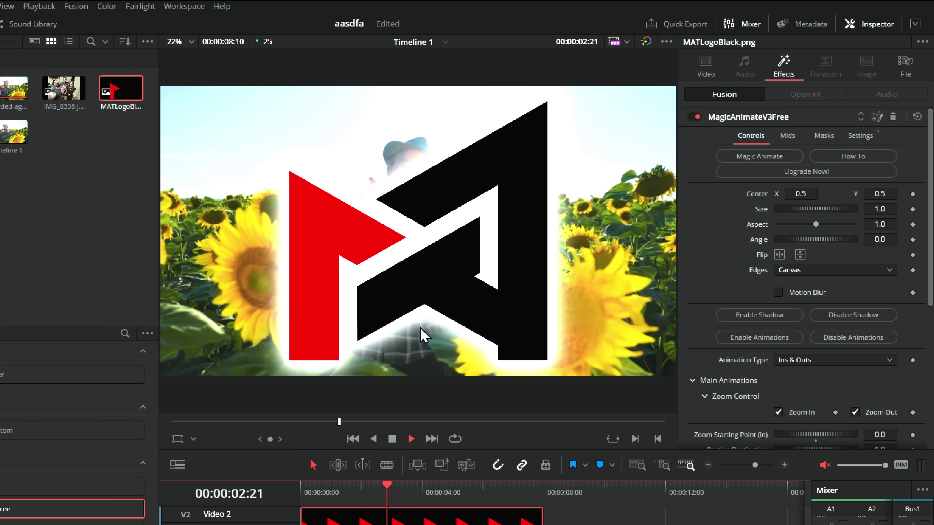
key("space")
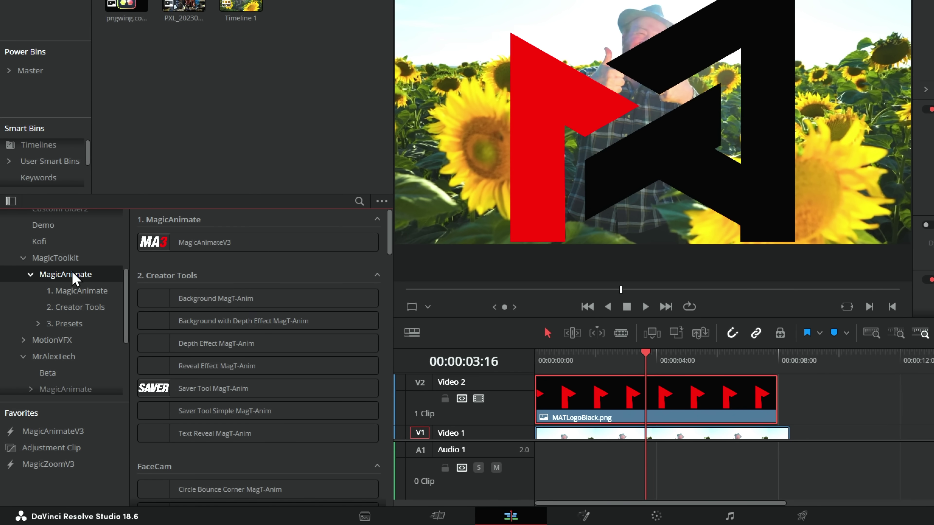
- Apply the Saver Tool MagT-Anim effect from MagicAnimate's Creator Tools to the MATLogoBlack.png clip
left_click(79, 307)
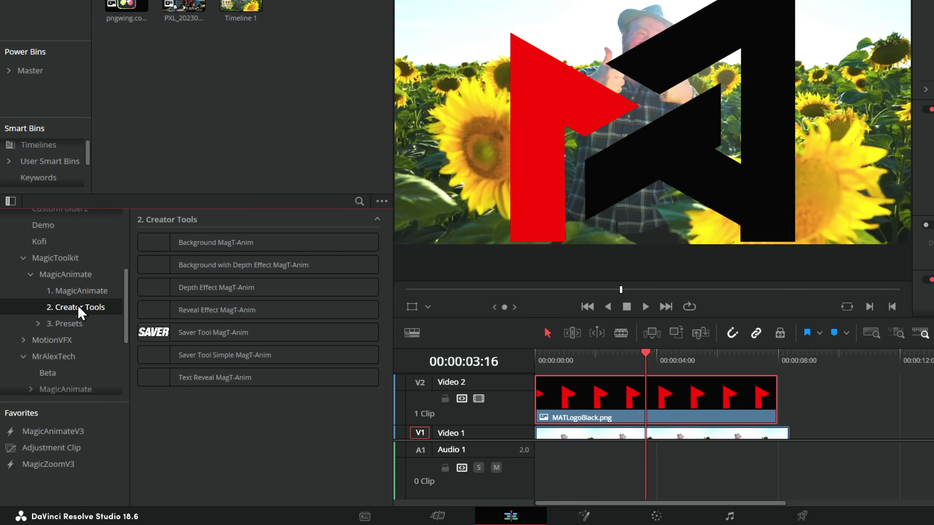
left_click(176, 335)
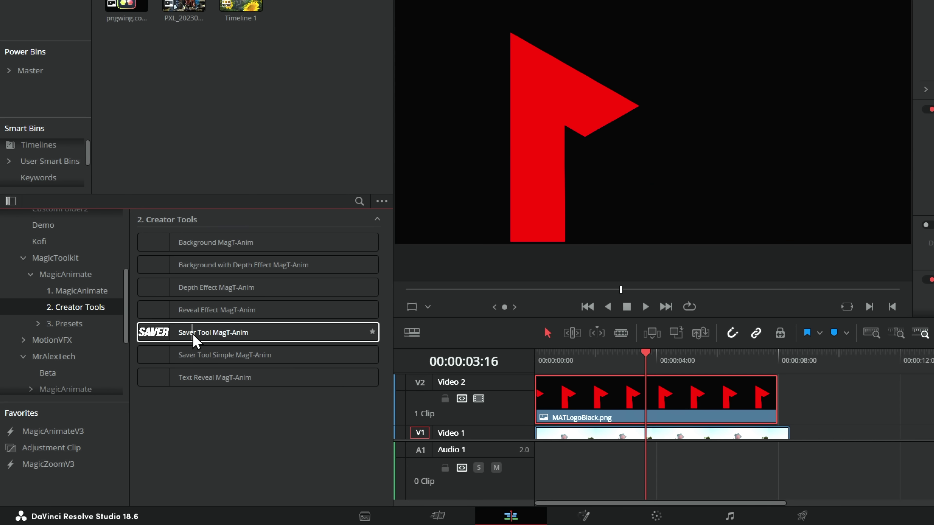
left_click_drag(165, 339, 692, 407)
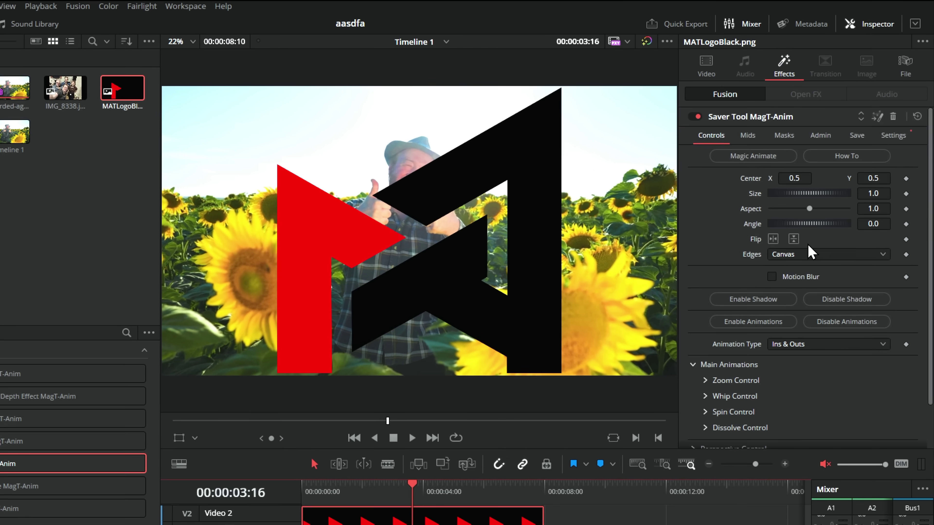
- Turn on Zoom In in the Saver Tool's zoom controls for the logo
scroll(808, 243, "down", 2)
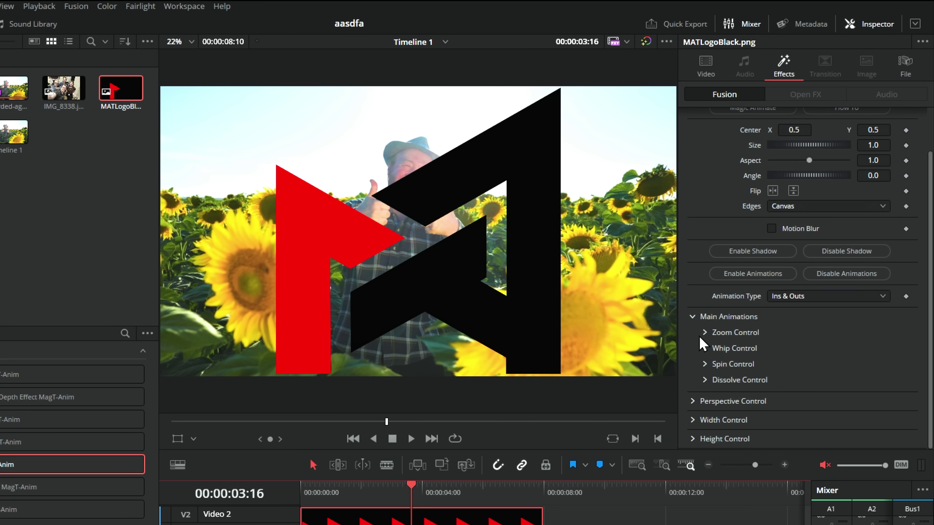
left_click(706, 332)
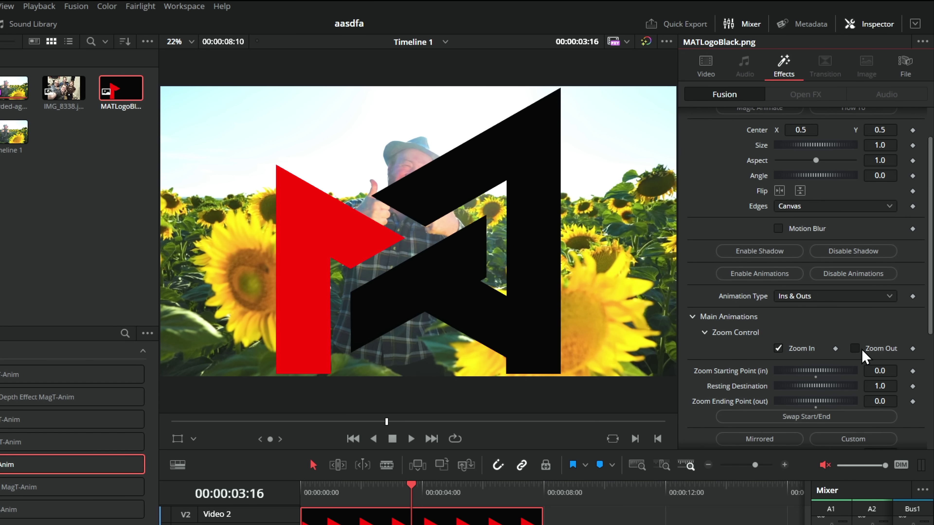
left_click(705, 333)
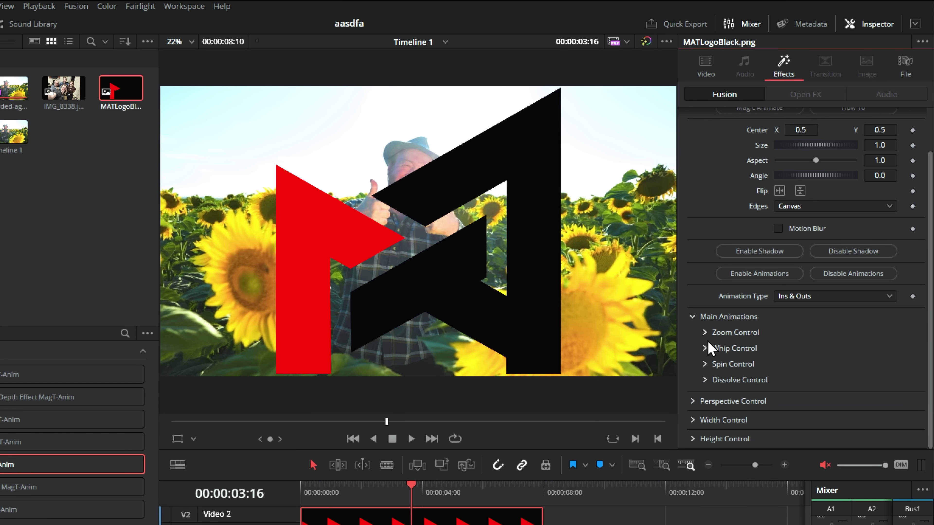
- Enable the logo's shadow with Drop Shadow 0.213, Shadow Angle 23, Shadow Distance 0.1417 and Shadow Softness 0.417
left_click(759, 253)
left_click_drag(807, 266, 805, 317)
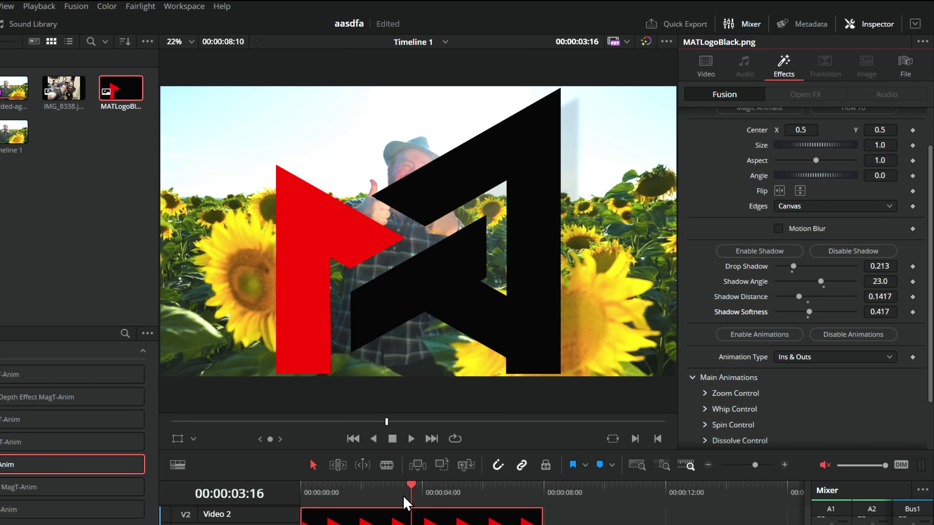
- Set the logo's Size to 0.457 and its Center to X 0.825, Y 0.278, and preview the animation from the start
key("Home")
key("space")
key("space")
left_click_drag(845, 149, 837, 153)
left_click_drag(800, 127, 864, 137)
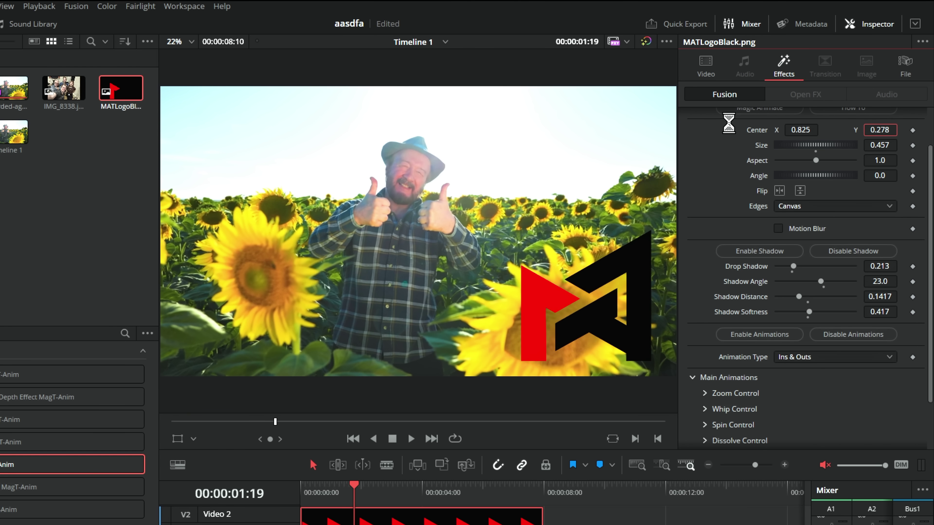
key("Home")
key("space")
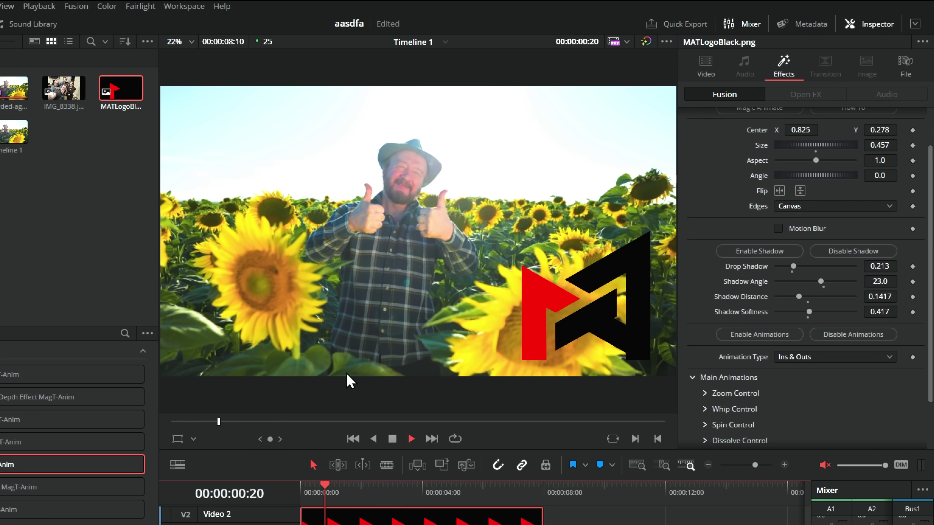
key("space")
- Enable a border around the logo with the Circle filter and a Border Width of 0.0236
scroll(753, 140, "up", 3)
left_click(750, 138)
left_click(787, 139)
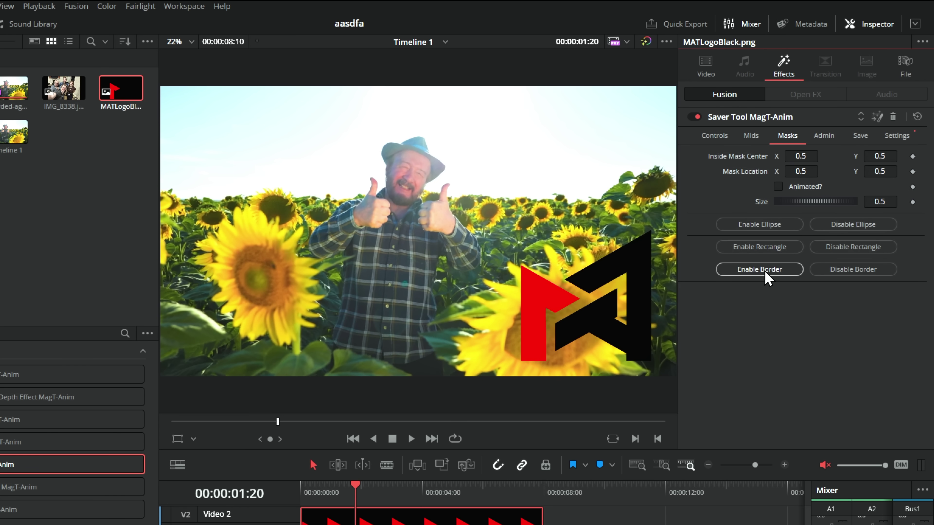
left_click(759, 269)
left_click(791, 299)
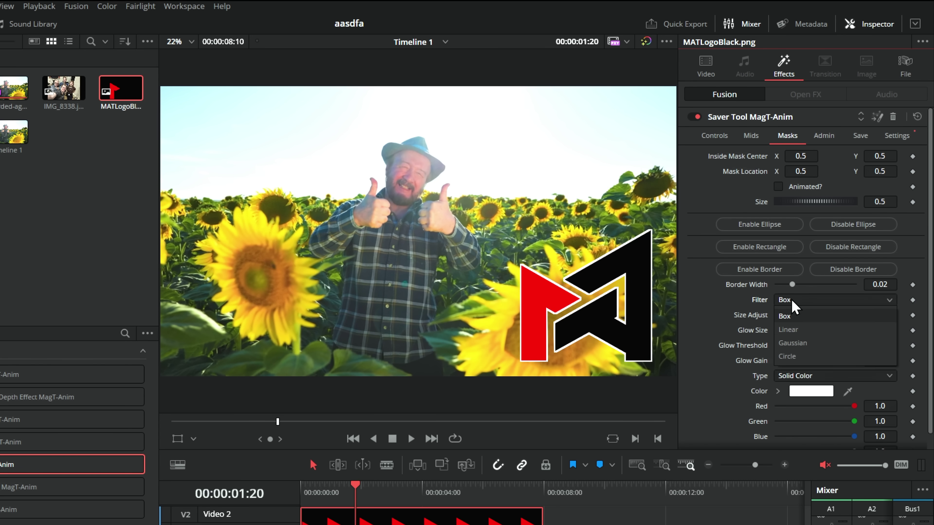
left_click(792, 354)
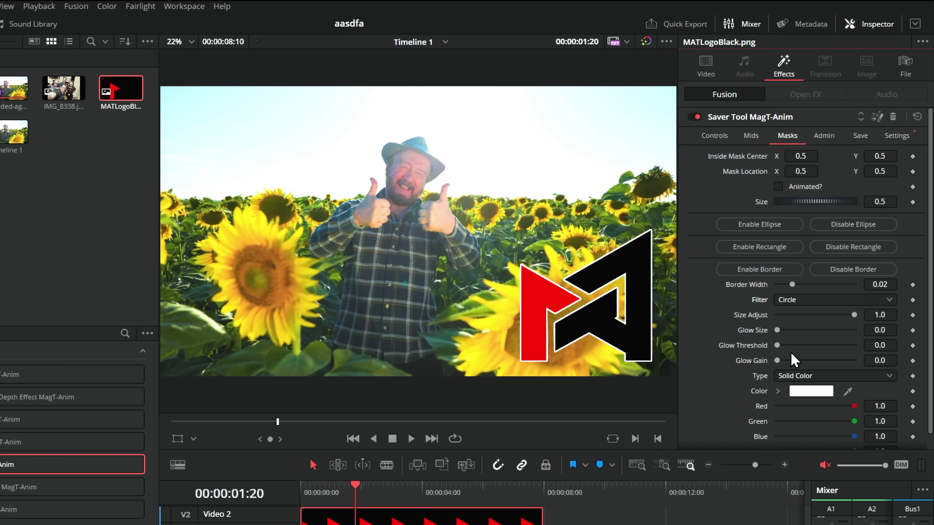
left_click_drag(791, 285, 793, 285)
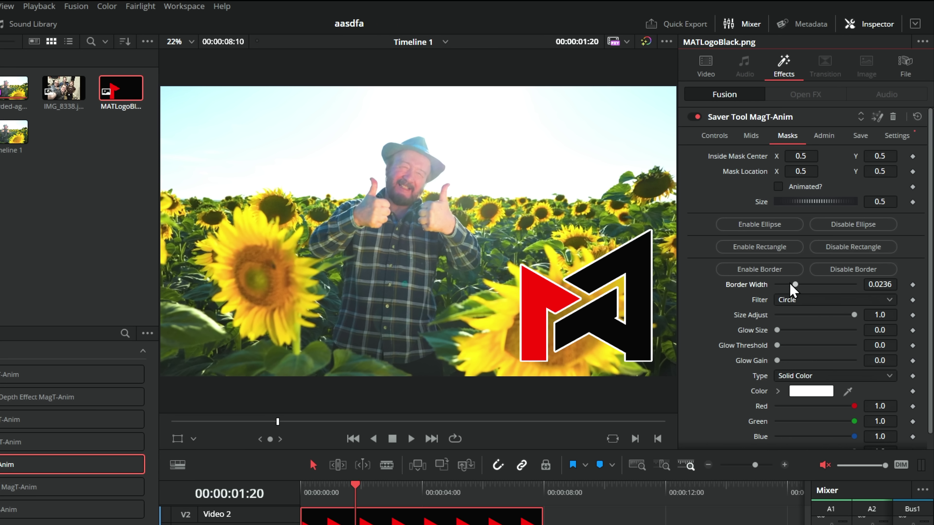
- Review the Saver Tool's Admin options for enabling and disabling animation groups, and check the logo's zoom control settings
left_click(822, 137)
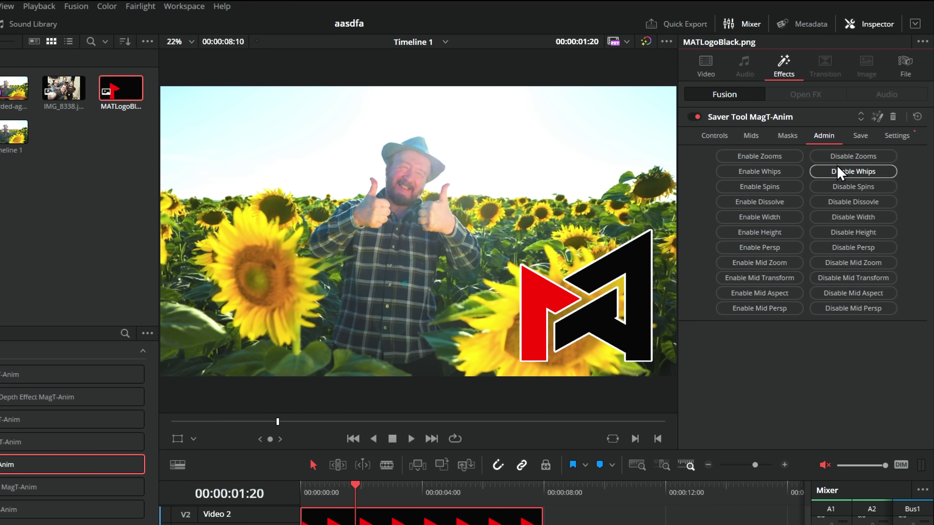
left_click(845, 239)
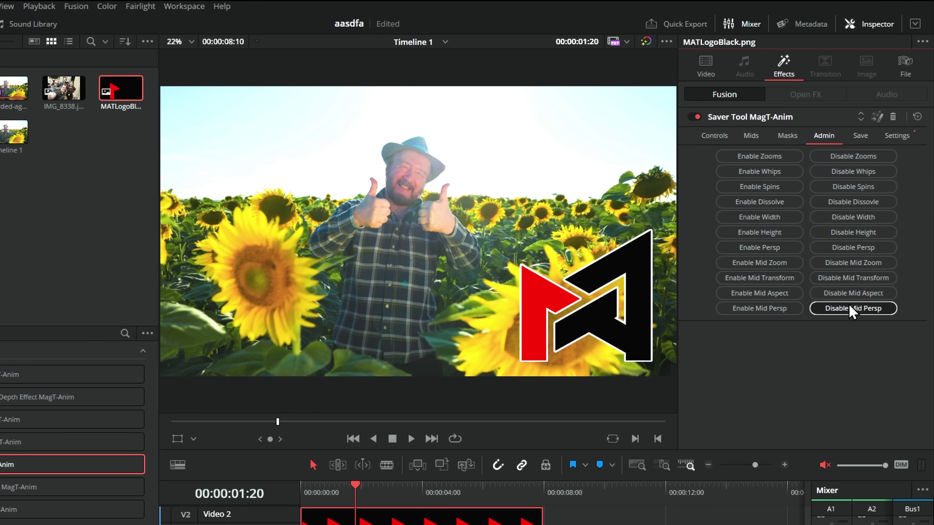
left_click(714, 136)
scroll(776, 370, "down", 1)
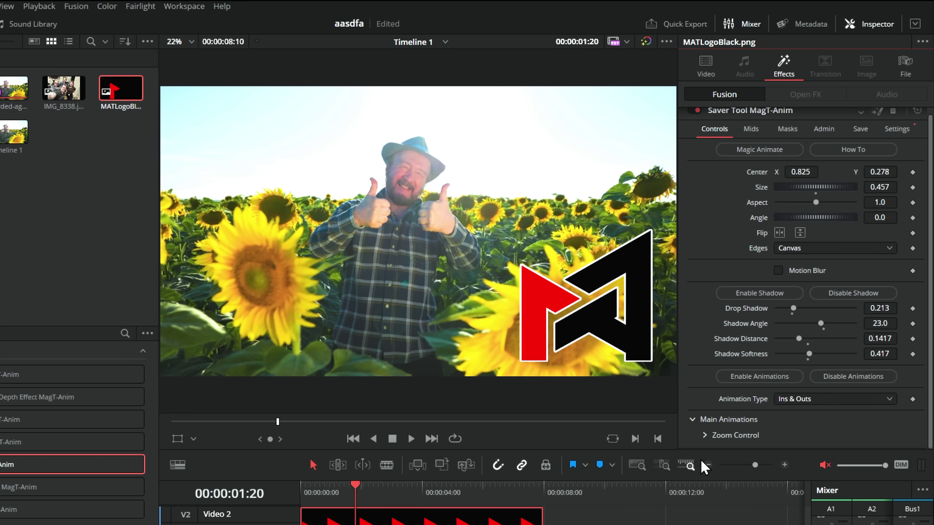
left_click(710, 435)
scroll(714, 435, "down", 5)
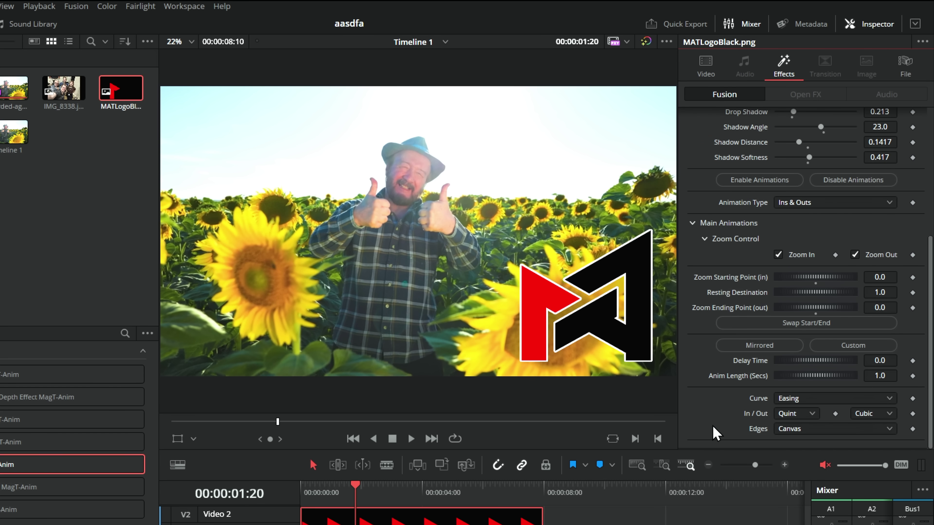
left_click(704, 238)
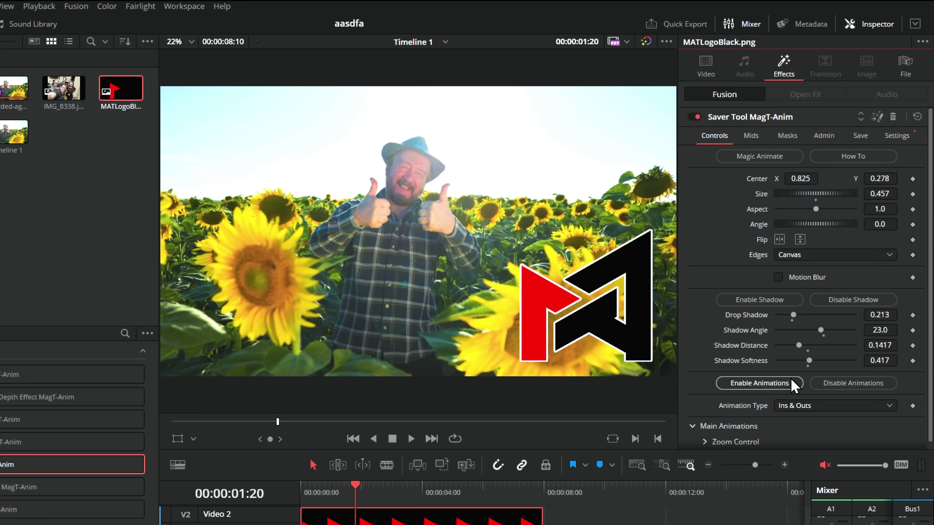
- Review the Saver Tool's save instructions, open the effect on the Fusion page and copy its MagicAnimate node
left_click(863, 138)
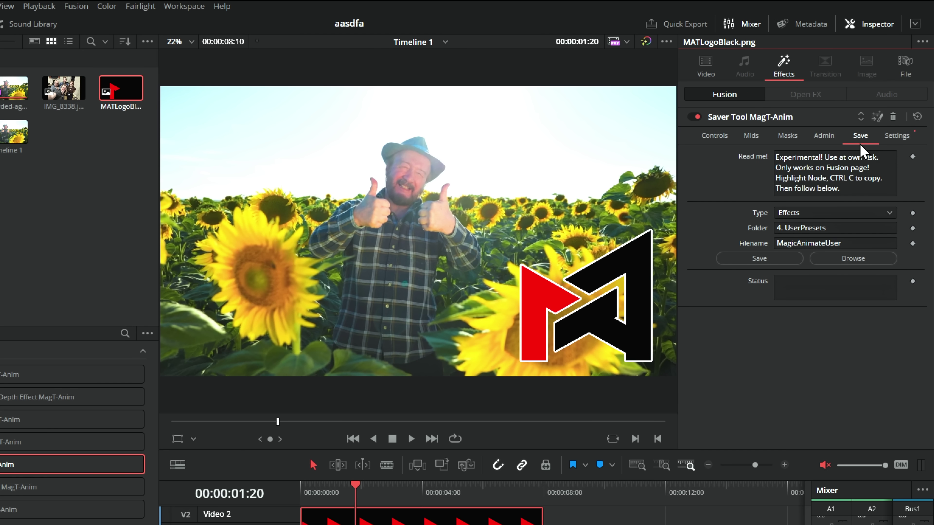
left_click(877, 119)
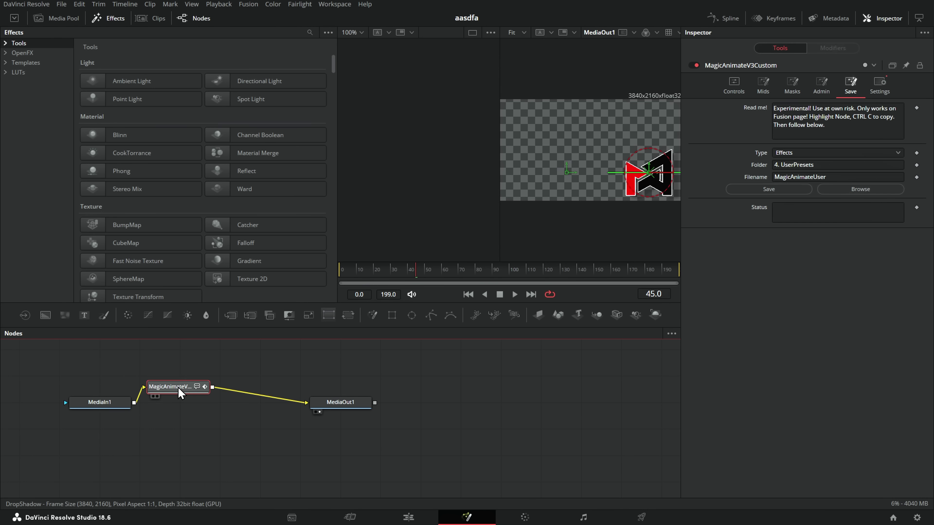
left_click_drag(180, 392, 199, 403)
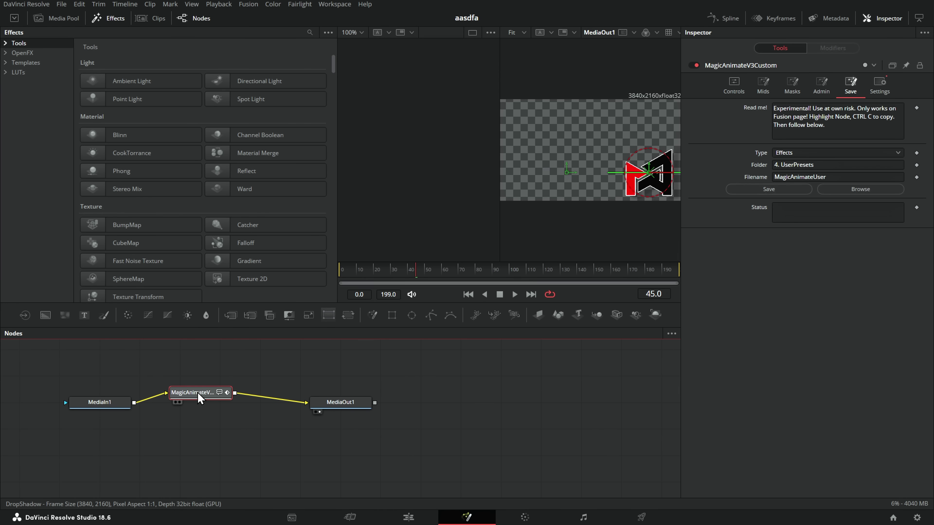
right_click(198, 397)
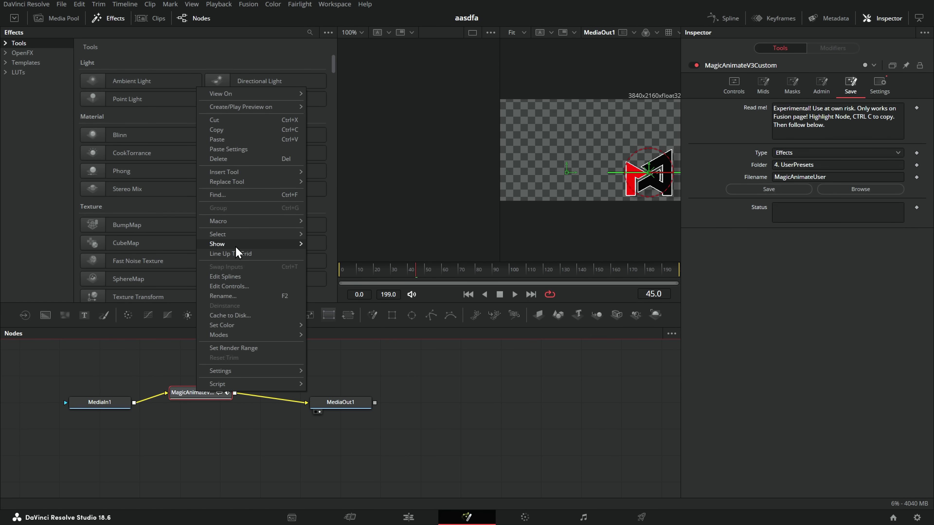
left_click(219, 129)
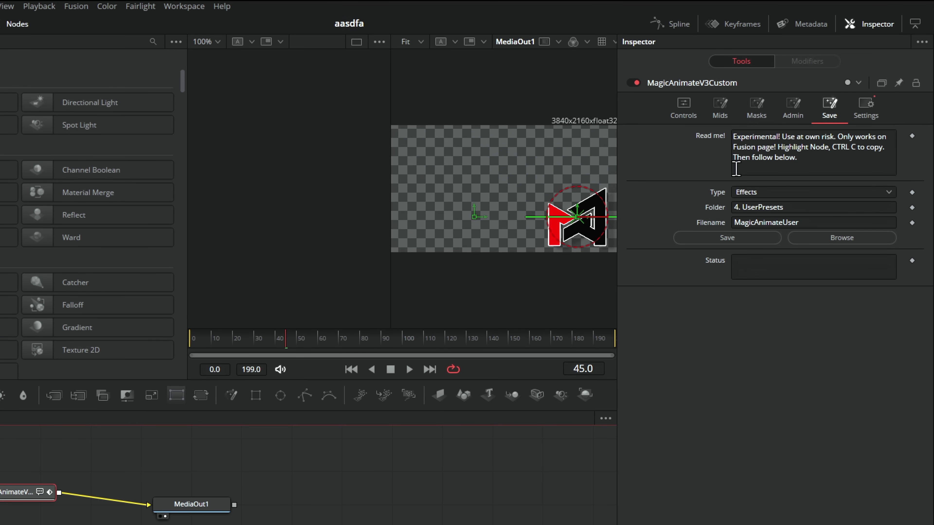
- Save the copied node as an Effects preset with the filename LogoBottomRight in the 4. UserPresets folder
left_click(752, 191)
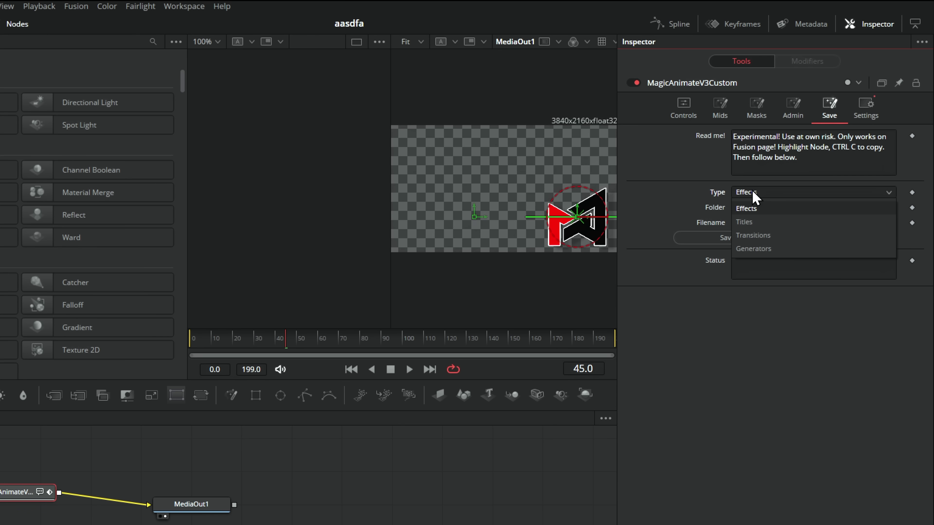
left_click(759, 191)
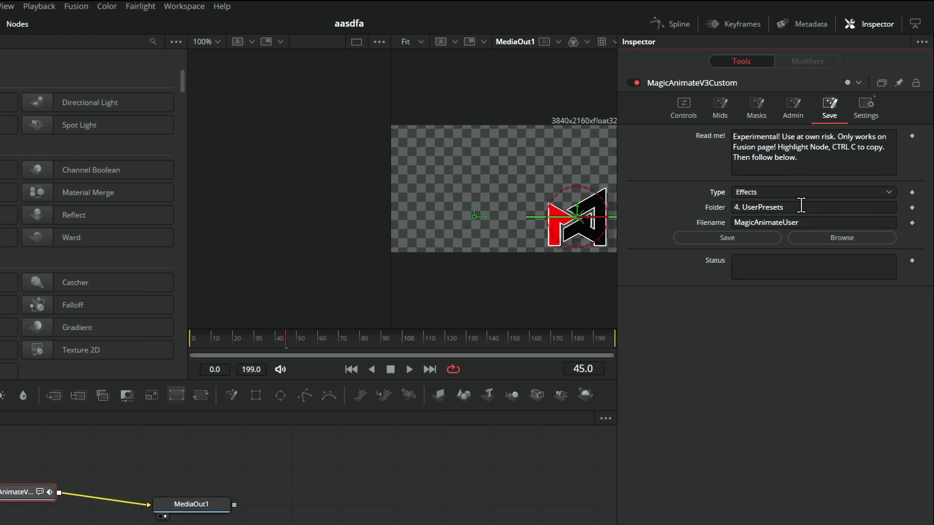
left_click(738, 221)
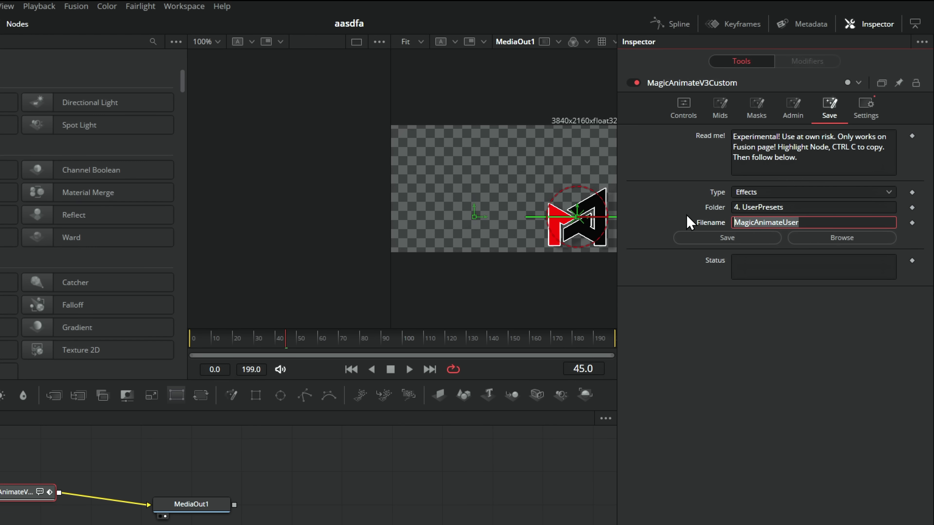
type("LogoBottomRight")
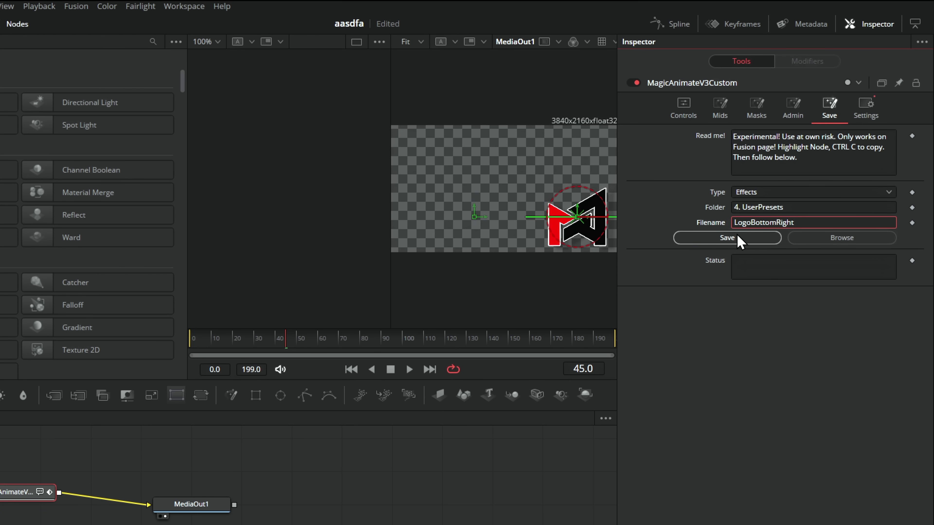
left_click(737, 239)
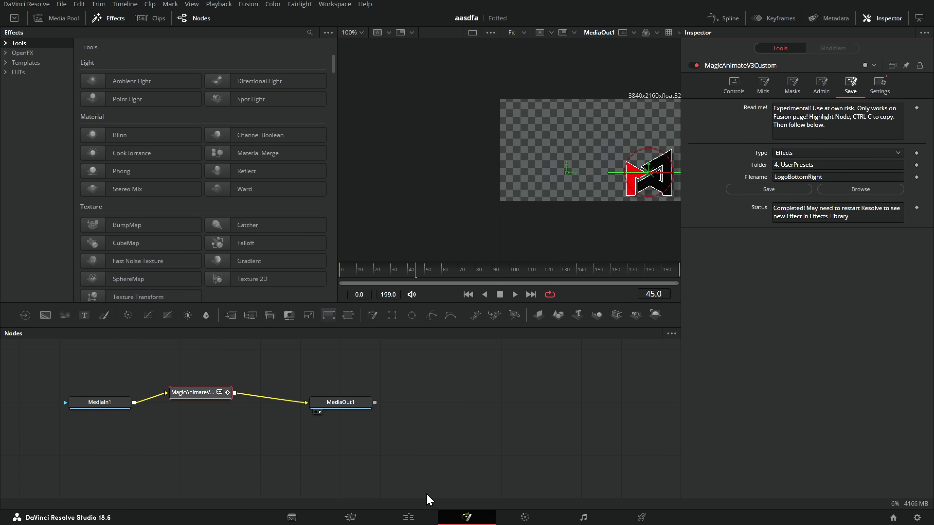
- On the Edit page, replace the Saver Tool effect on the MATLogoBlack.png clip with LogoBottomRight from MagicAnimate's UserPresets
left_click(404, 519)
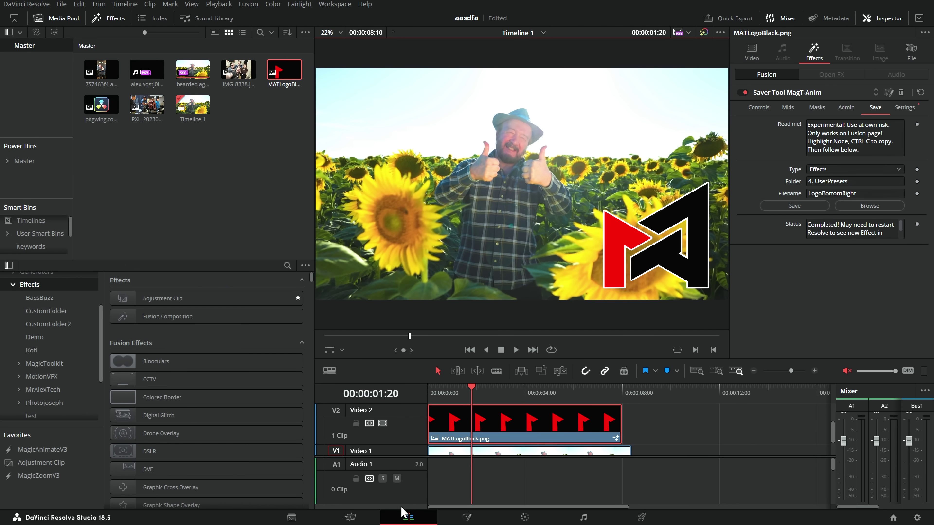
left_click(901, 94)
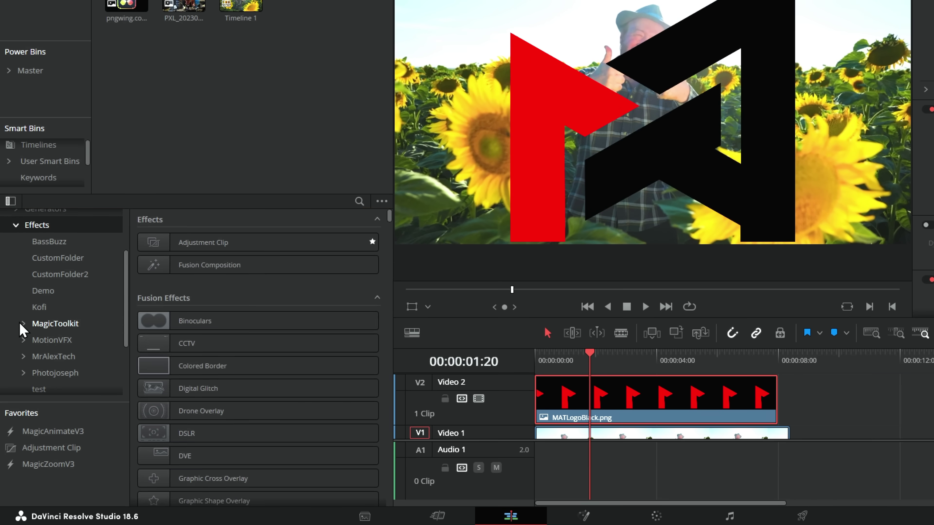
left_click(18, 363)
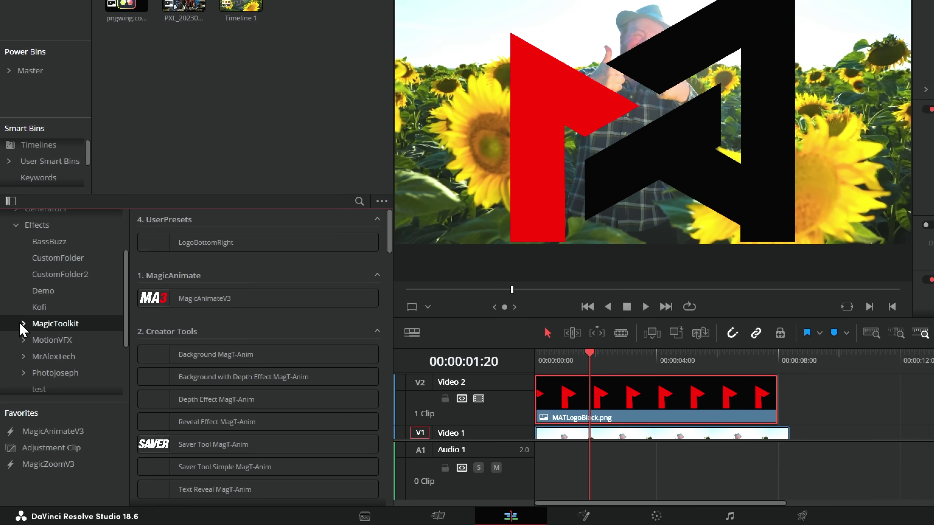
left_click(31, 340)
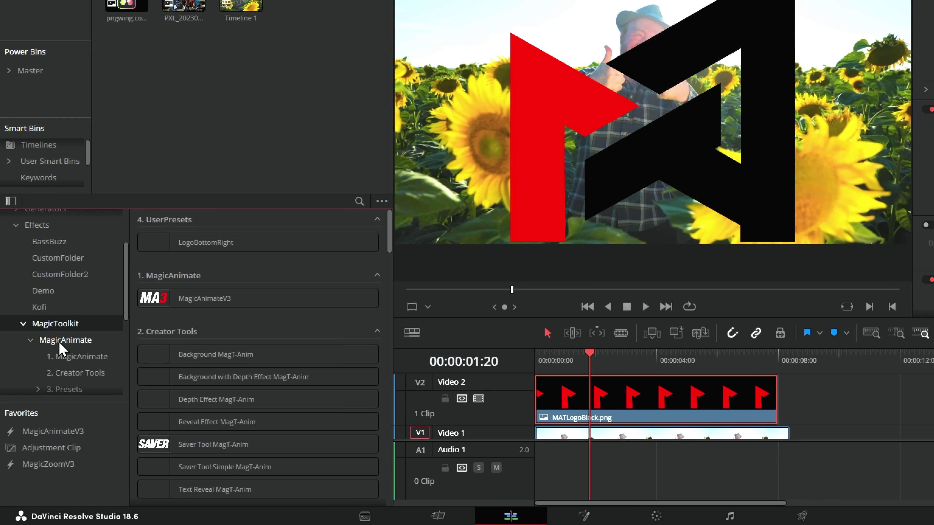
scroll(56, 355, "down", 3)
left_click(60, 351)
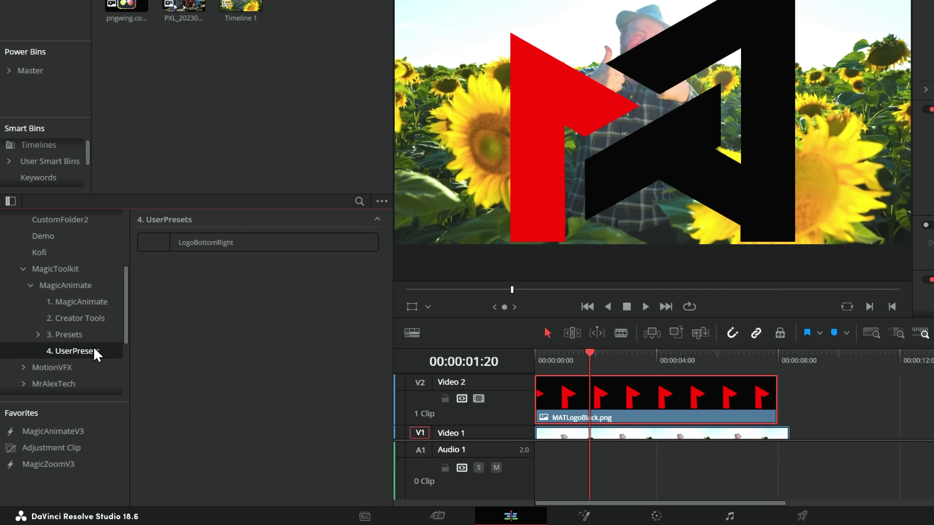
left_click_drag(184, 243, 611, 404)
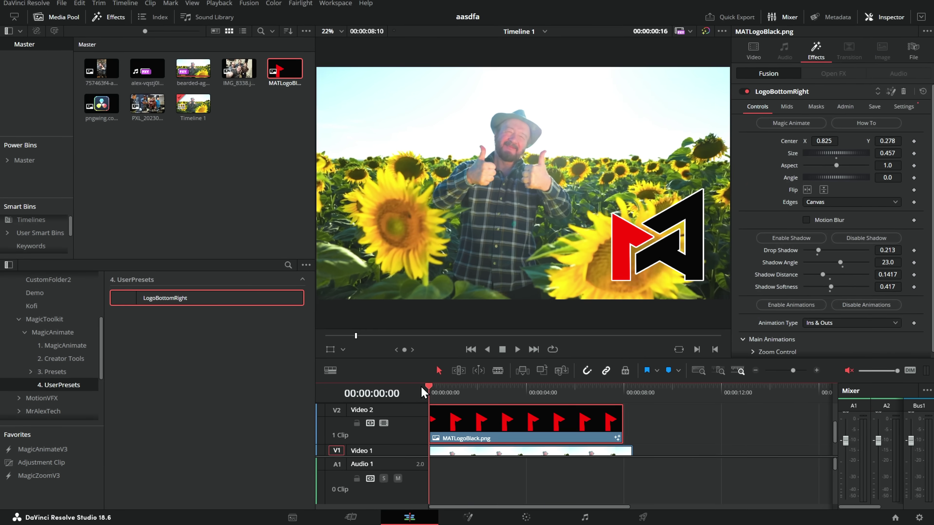
- Play the start and the end of the logo clip to check the preset's zoom-in and zoom-out animations
key("space")
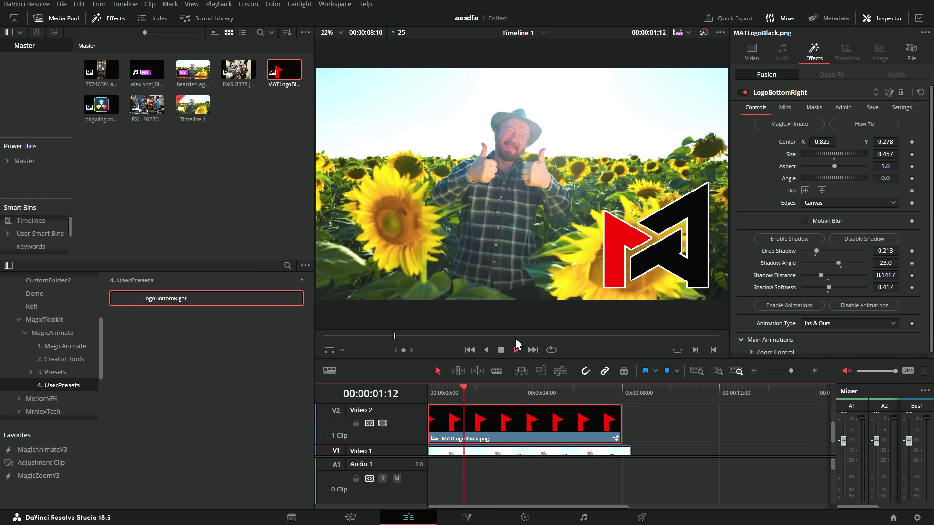
key("space")
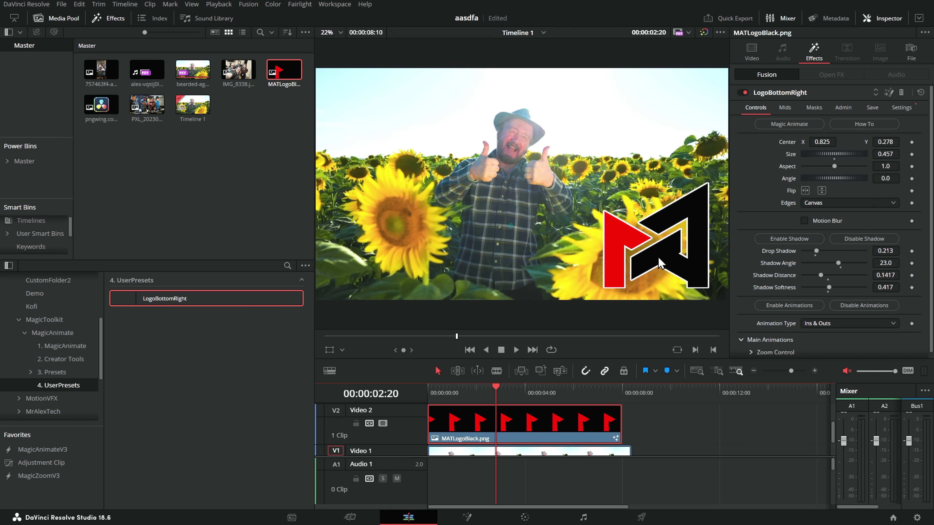
scroll(828, 316, "down", 1)
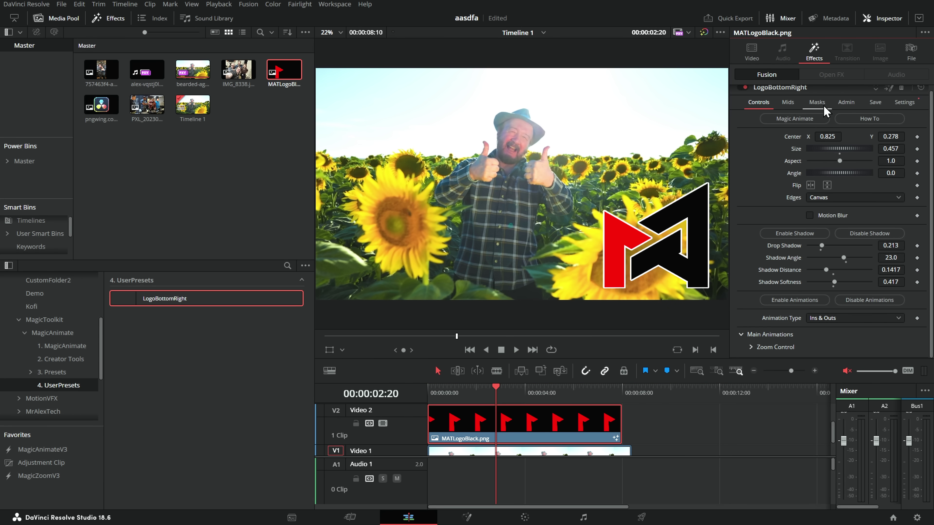
left_click(603, 392)
key("space")
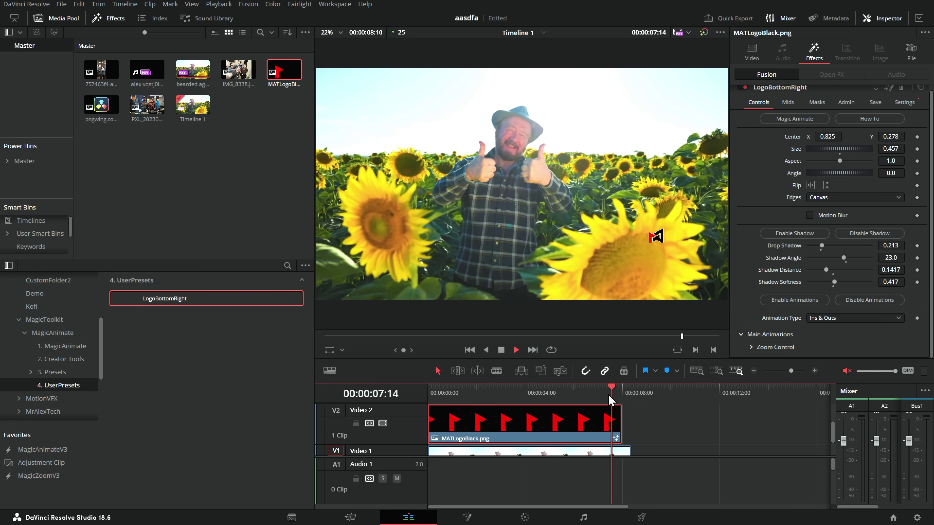